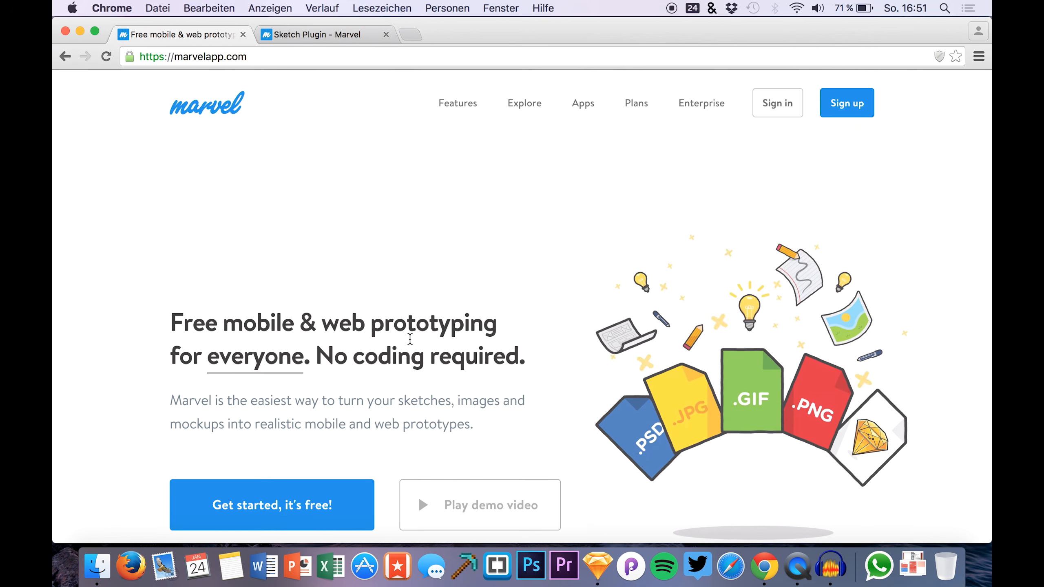
Switch to the Sketch Plugin - Marvel tab and reload the page
left_click(300, 34)
key("super+r")
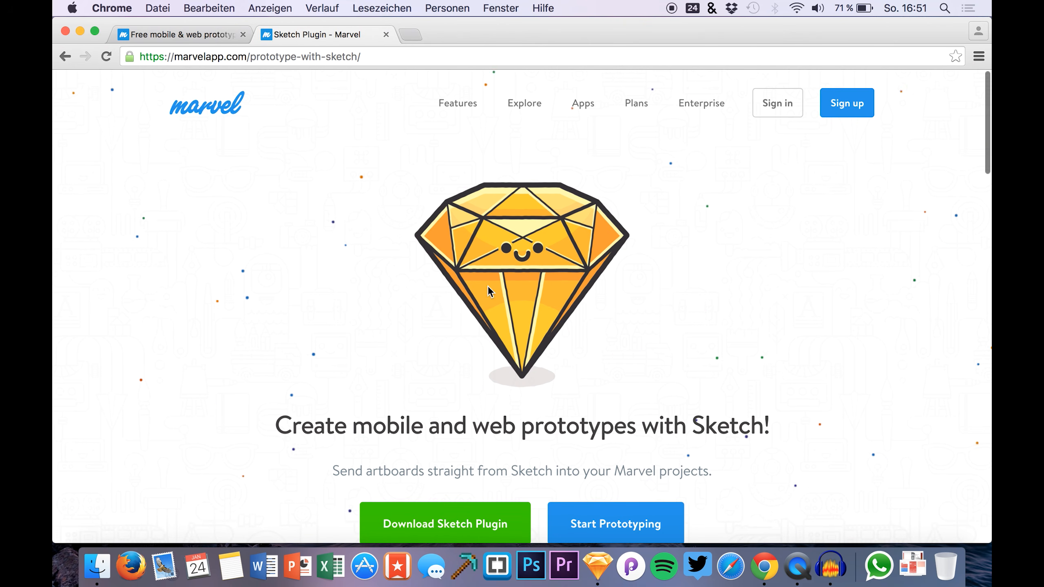
scroll(470, 459, "down", 1)
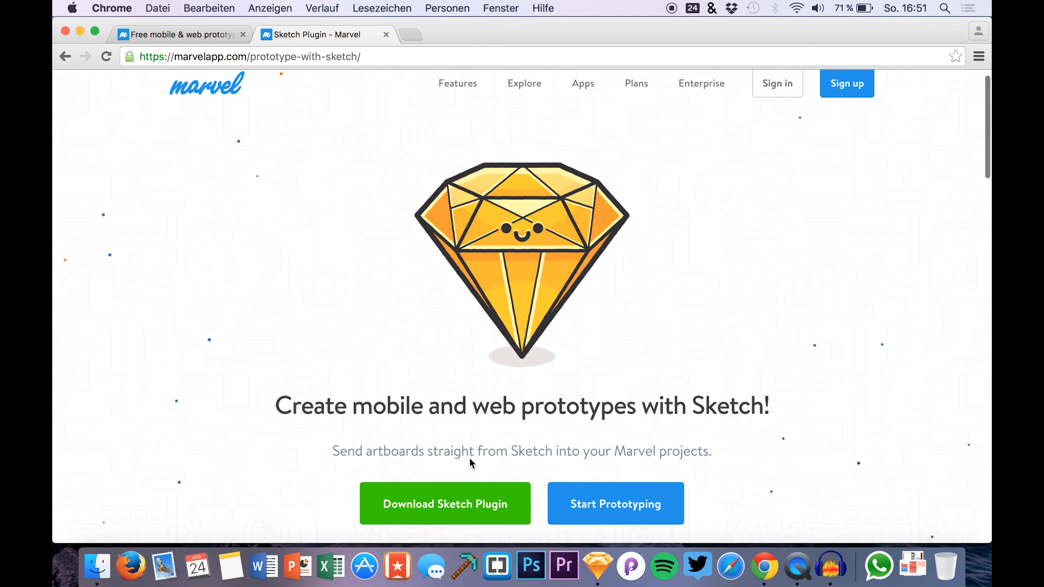
scroll(470, 458, "up", 1)
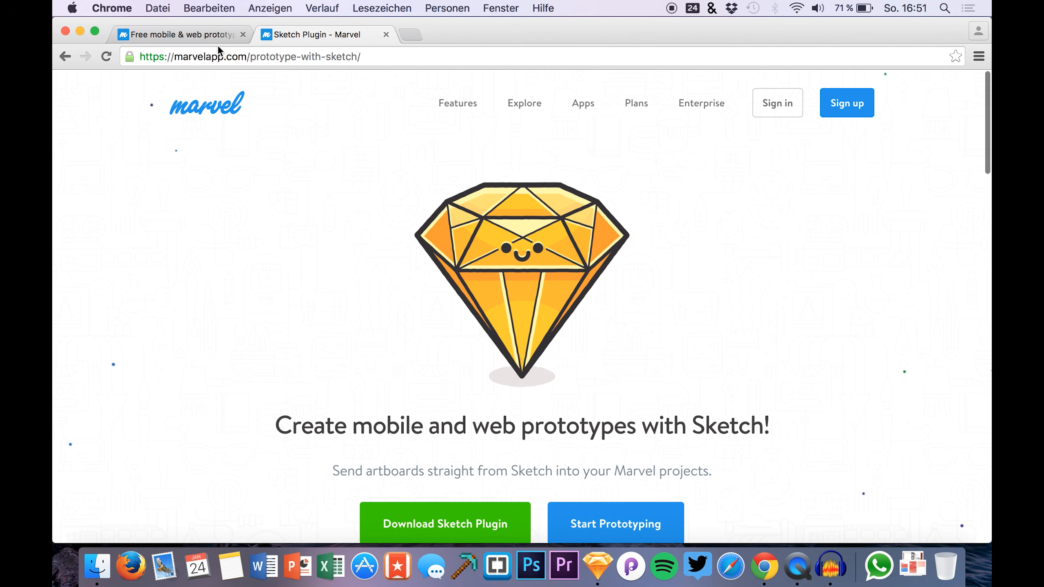
Check the Marvel homepage tab, return to the plugin page, and open the pricing plans
left_click(187, 28)
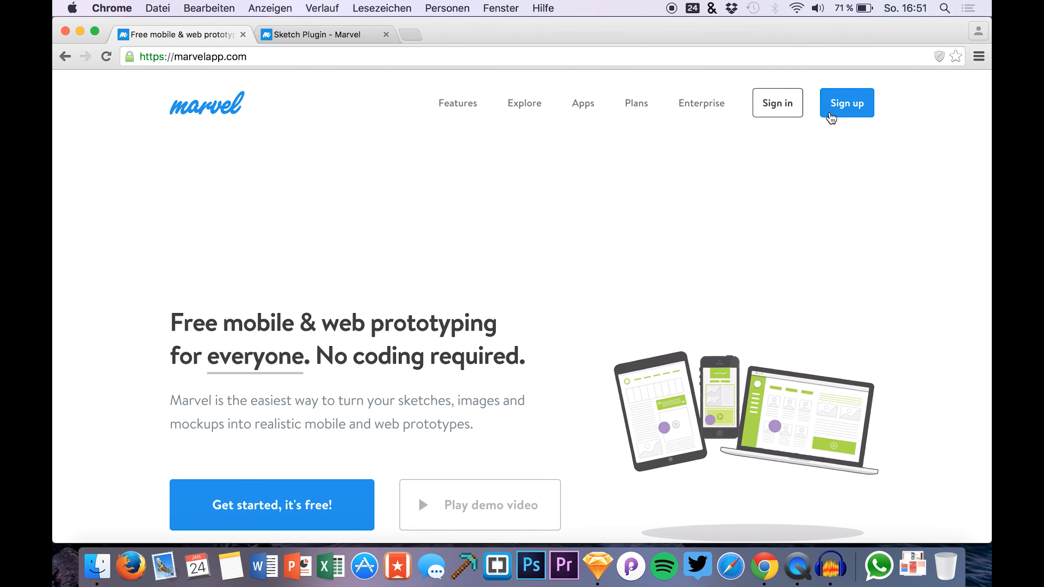
left_click(315, 35)
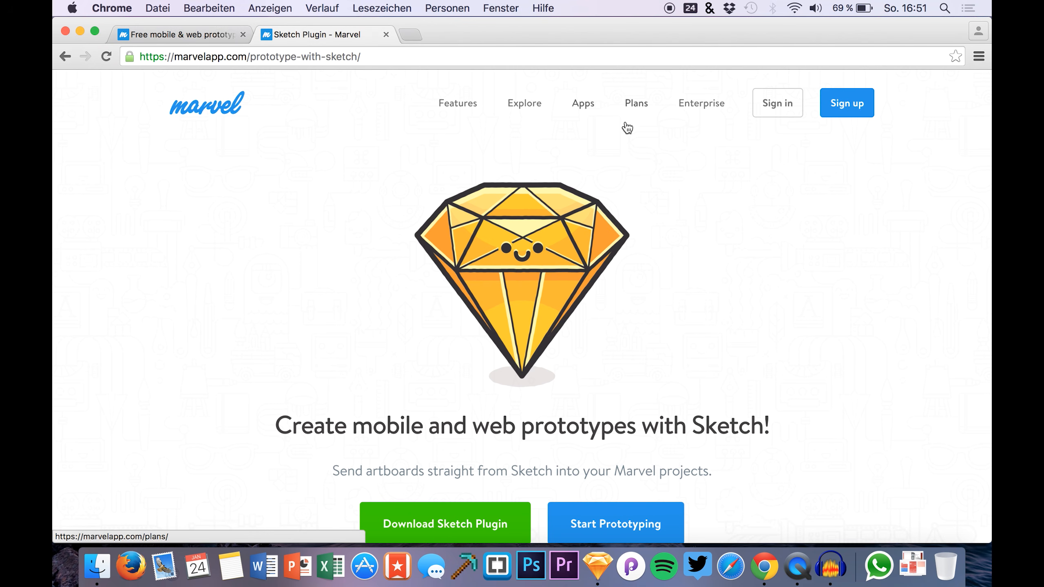
left_click(636, 104)
scroll(499, 313, "down", 5)
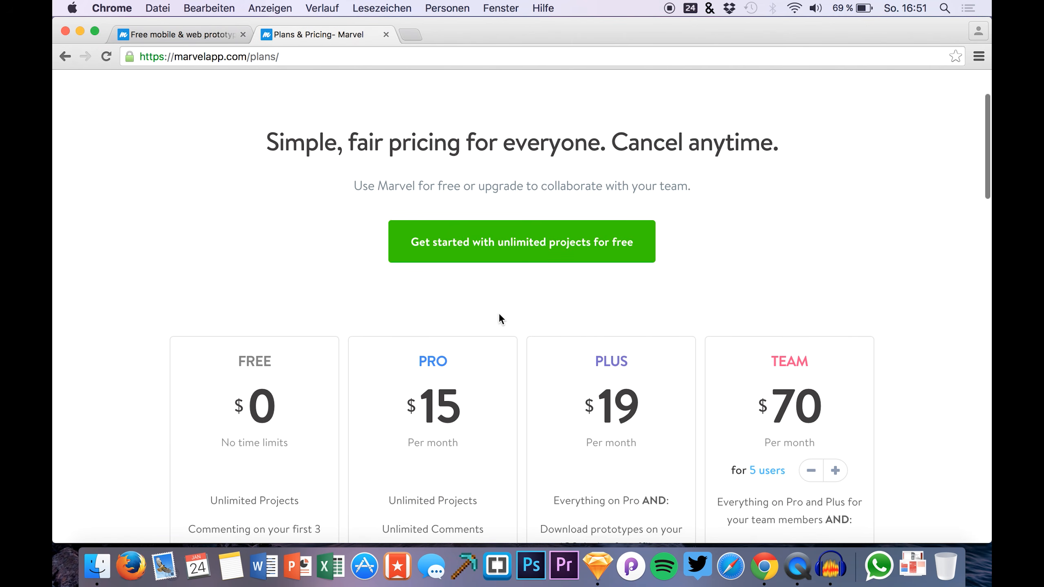
scroll(500, 313, "down", 3)
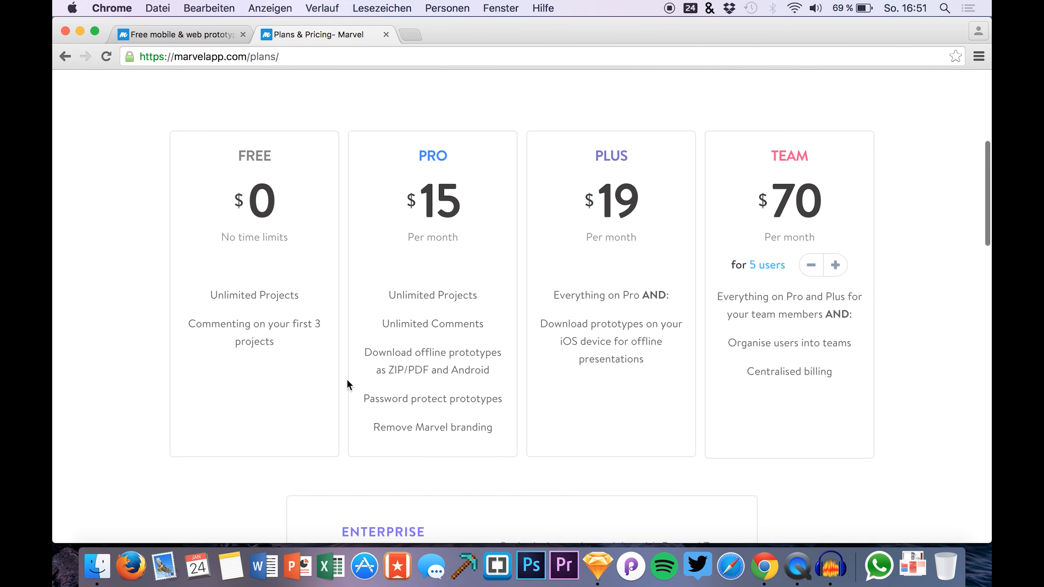
scroll(348, 346, "up", 3)
scroll(348, 345, "down", 4)
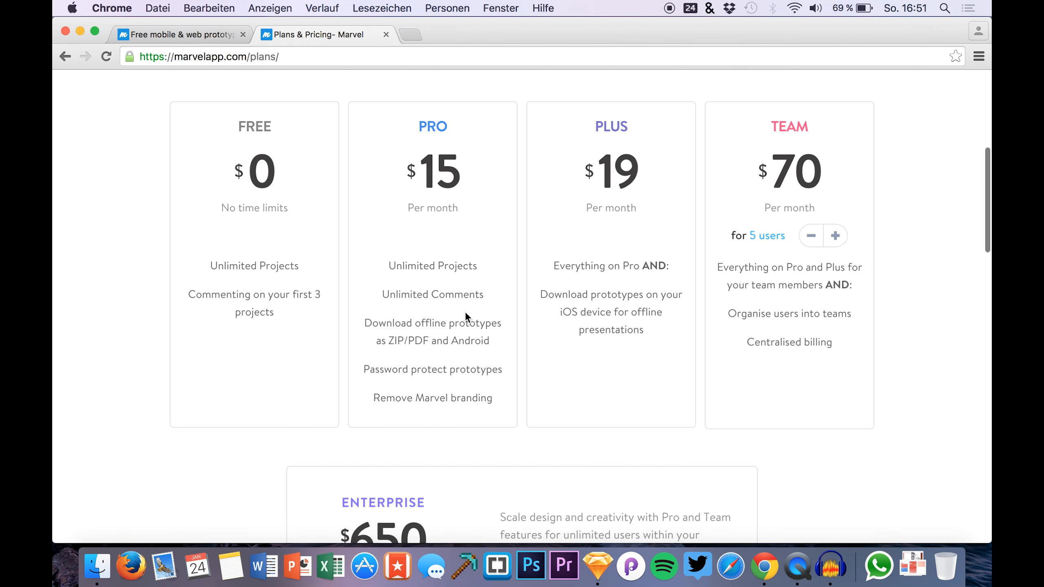
scroll(504, 333, "up", 1)
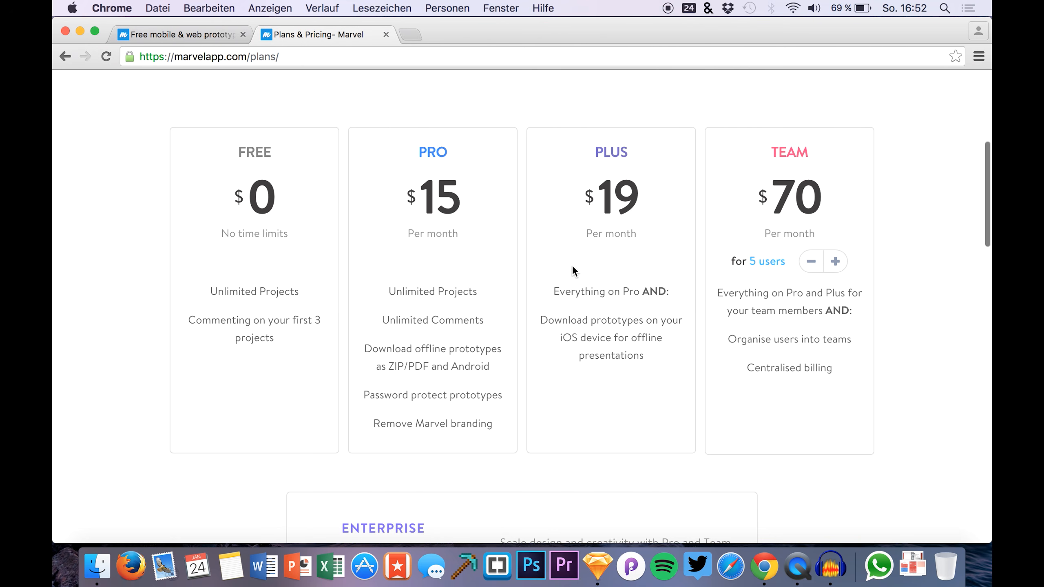
scroll(573, 265, "up", 1)
scroll(248, 225, "up", 5)
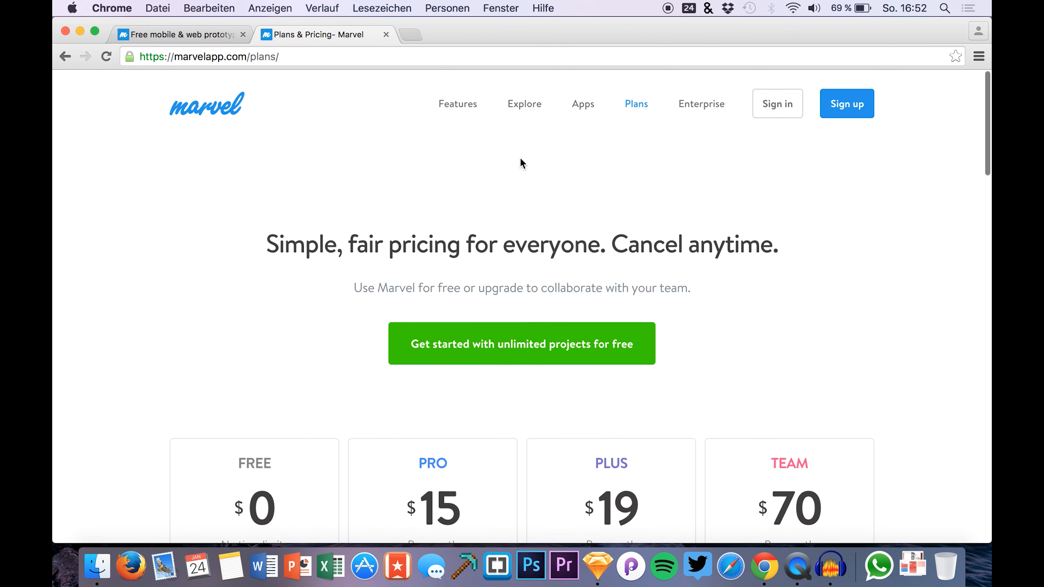
scroll(767, 133, "left", 5)
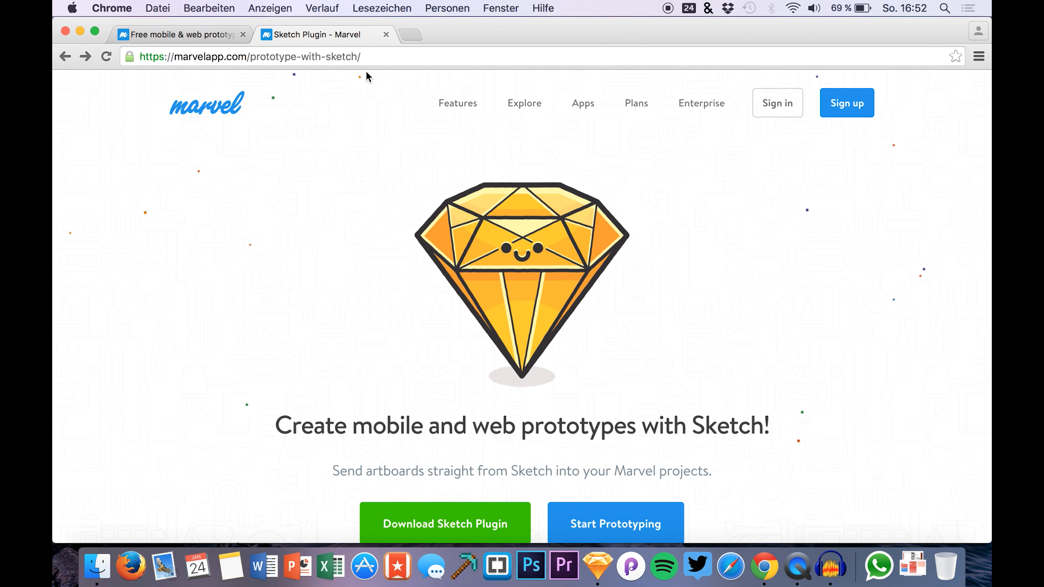
scroll(419, 471, "down", 3)
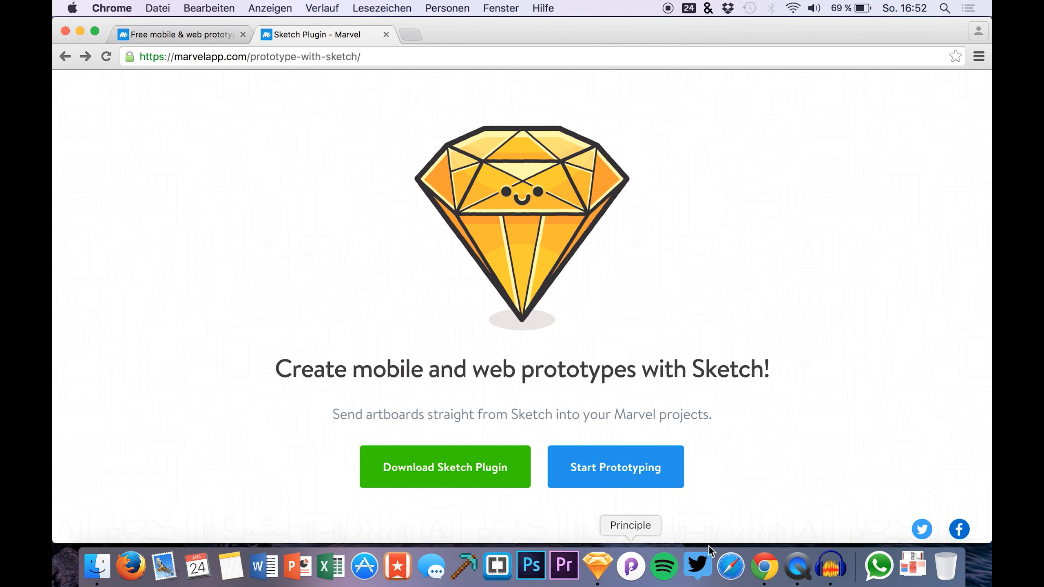
left_click(588, 571)
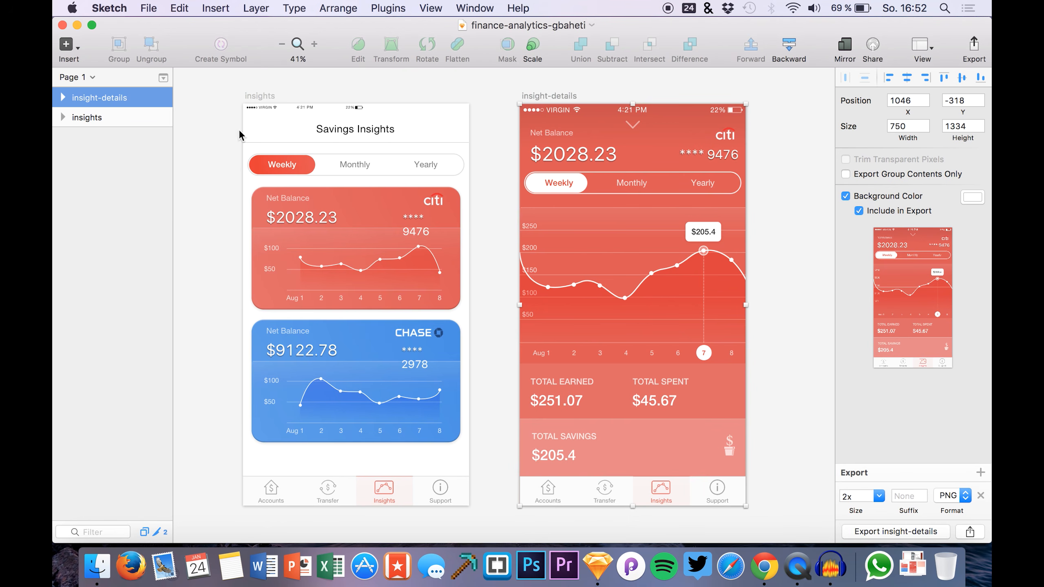
Open Manage Plugins and choose Show Plugins Folder from the gear menu
left_click(374, 8)
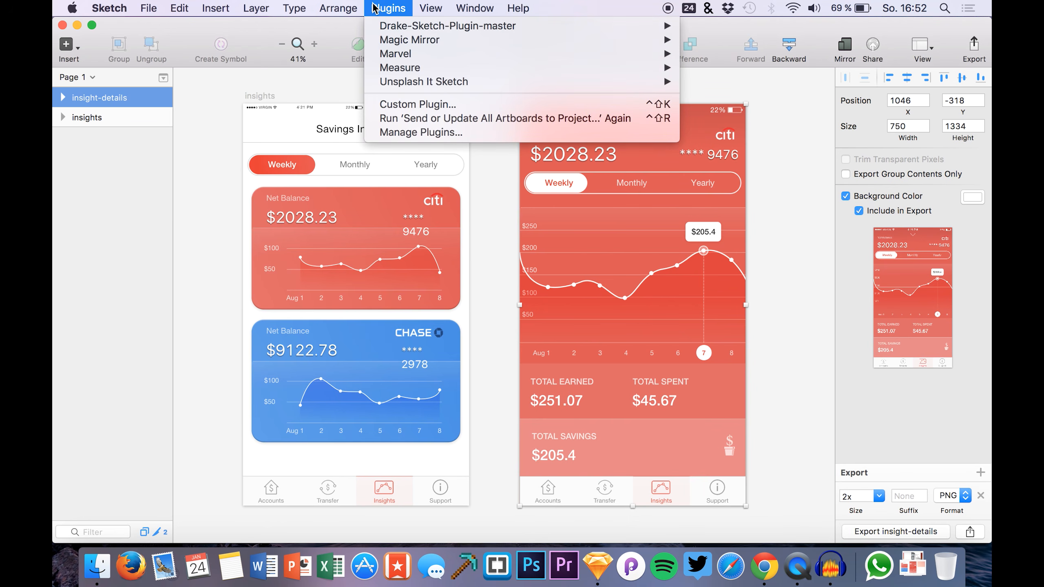
left_click(381, 132)
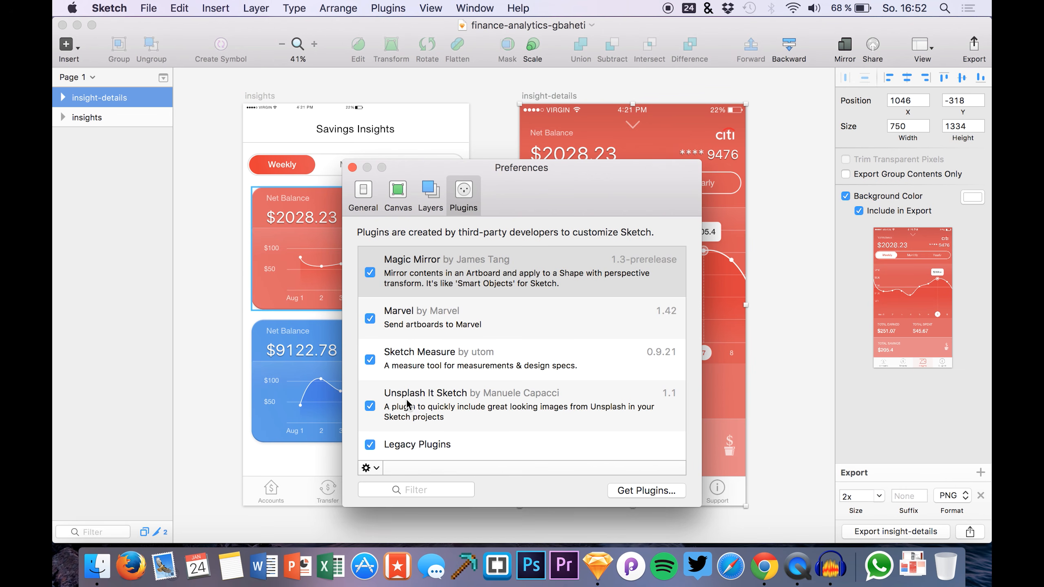
left_click(372, 468)
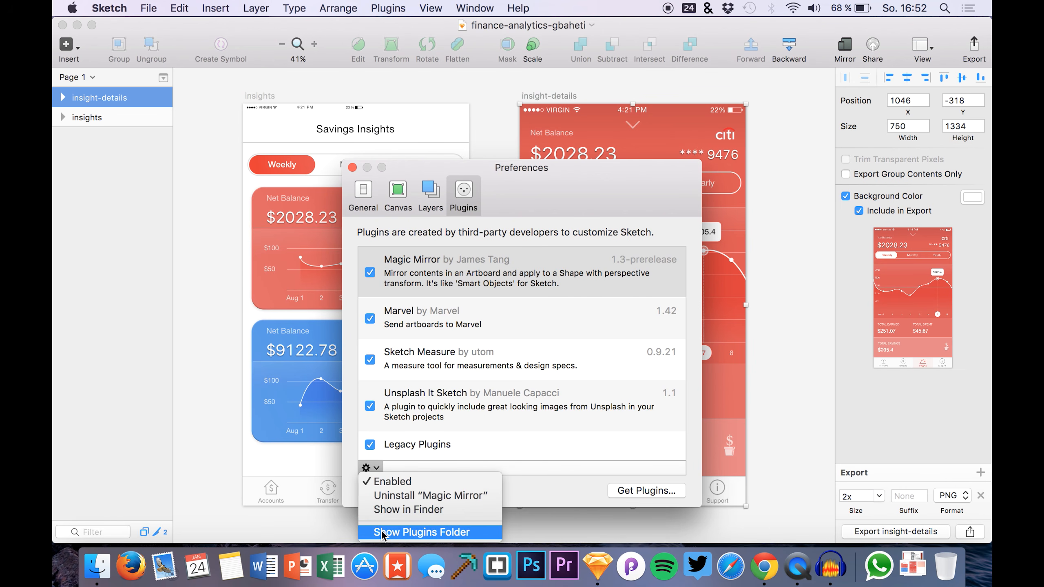
left_click(382, 534)
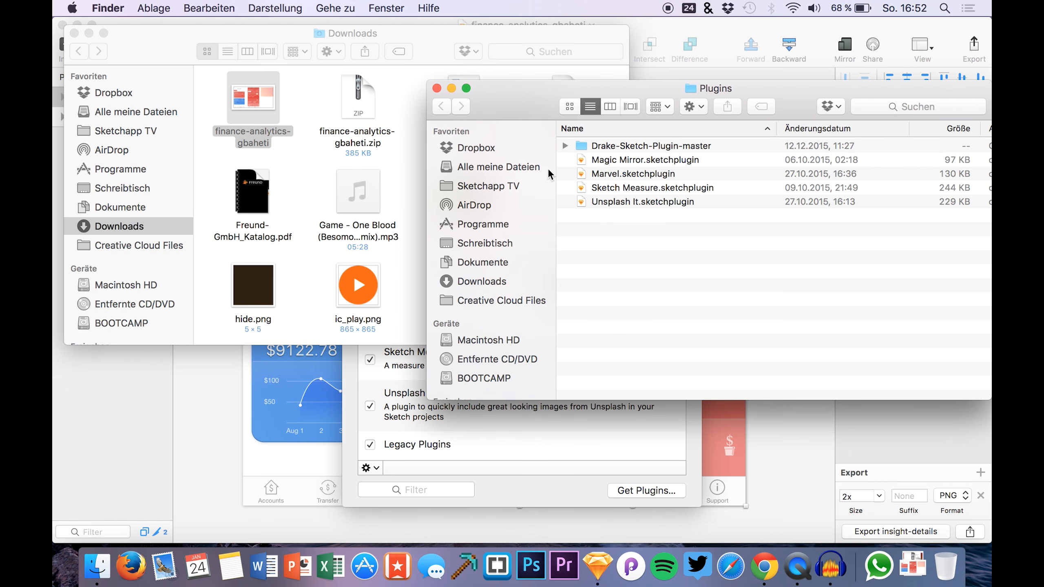
Close the Plugins folder, Downloads and remaining Finder windows
left_click(437, 88)
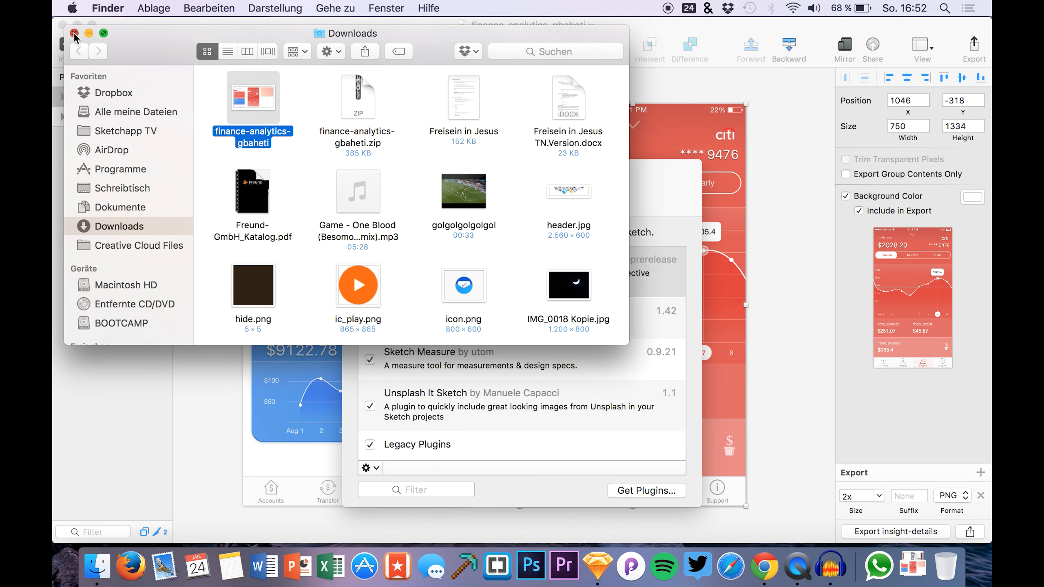
left_click(73, 33)
left_click(201, 113)
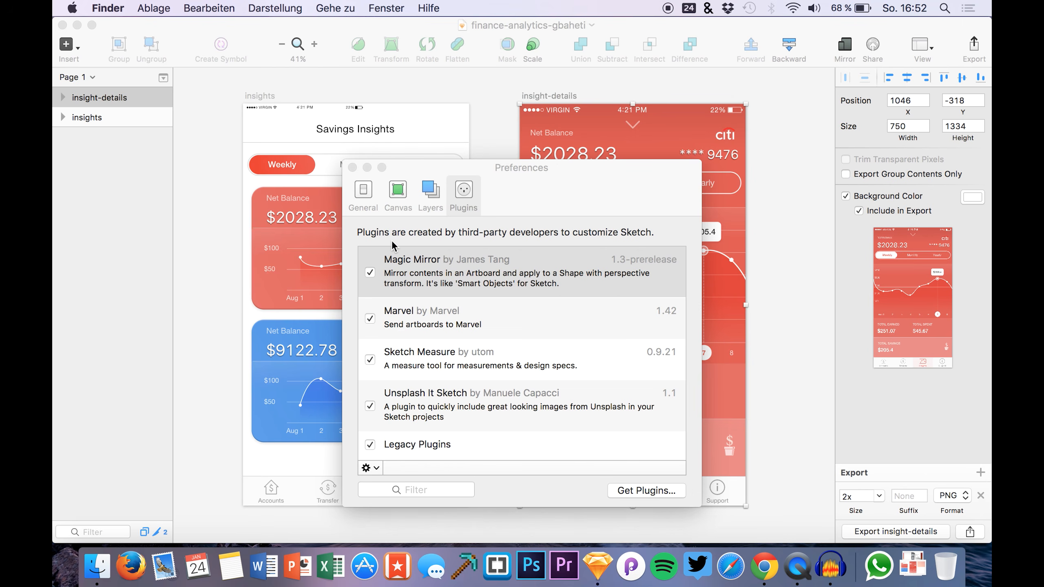
Close Preferences, log out of the Marvel plugin, cancel the sign-in prompt, and reopen the Marvel submenu
left_click(352, 167)
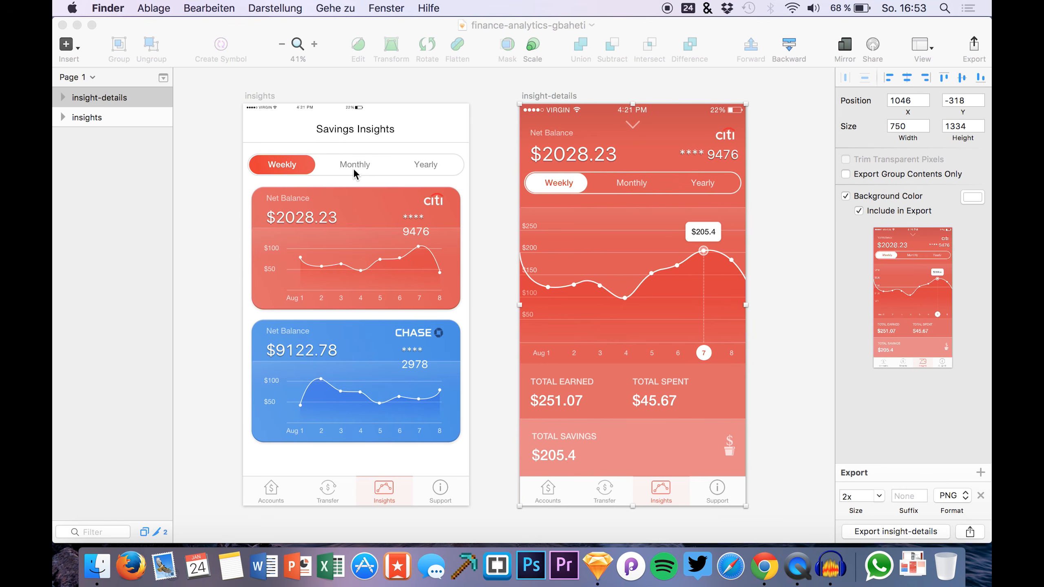
left_click(342, 87)
left_click(391, 8)
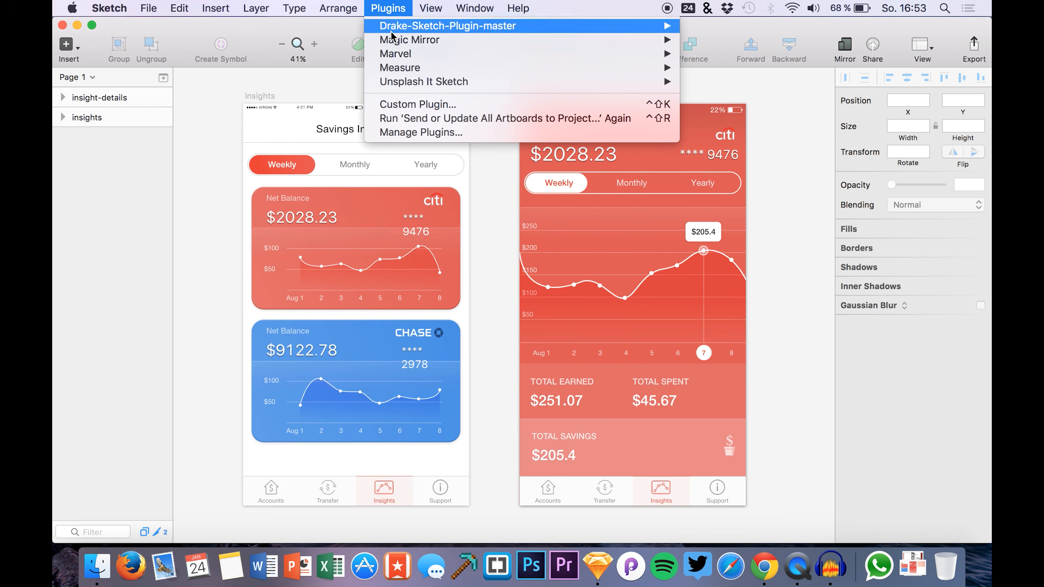
mouse_move(395, 58)
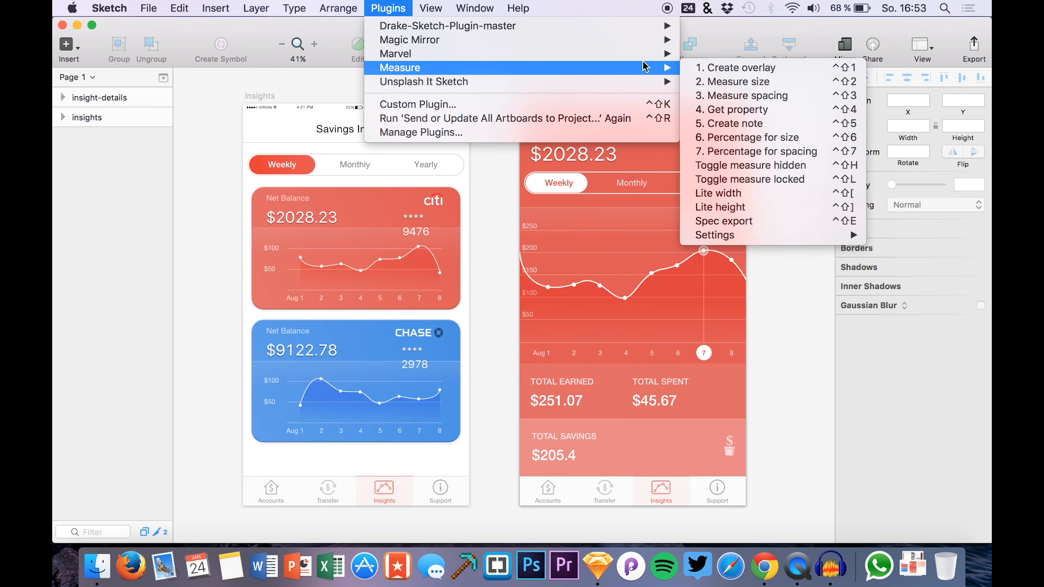
left_click(699, 54)
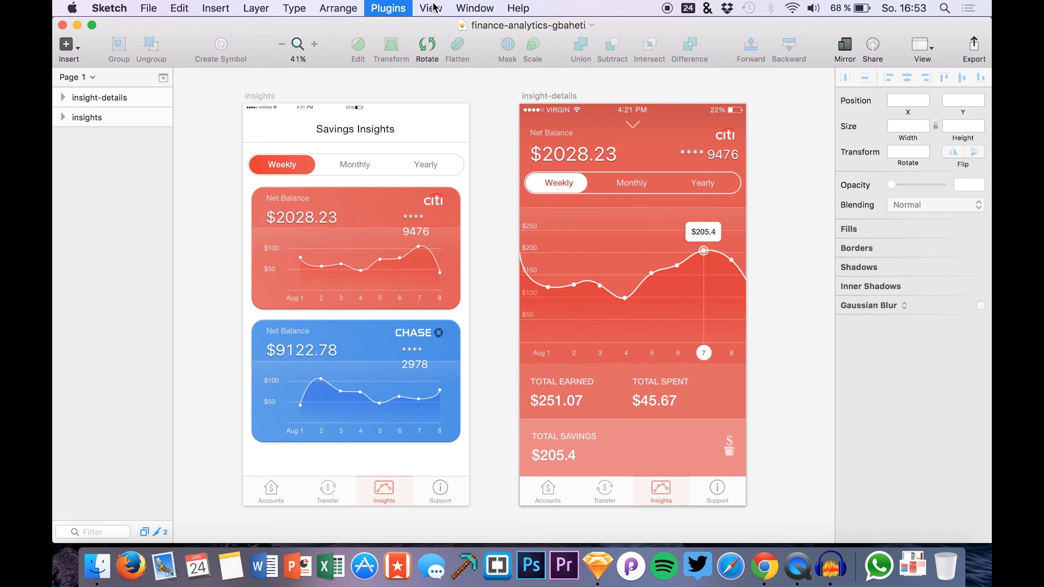
left_click(539, 241)
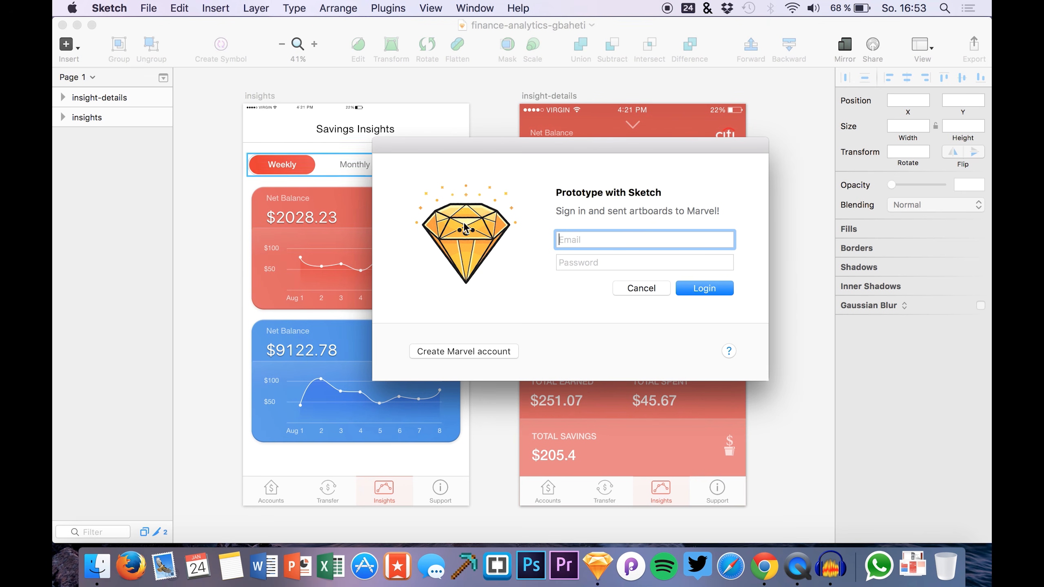
left_click(642, 288)
left_click(388, 8)
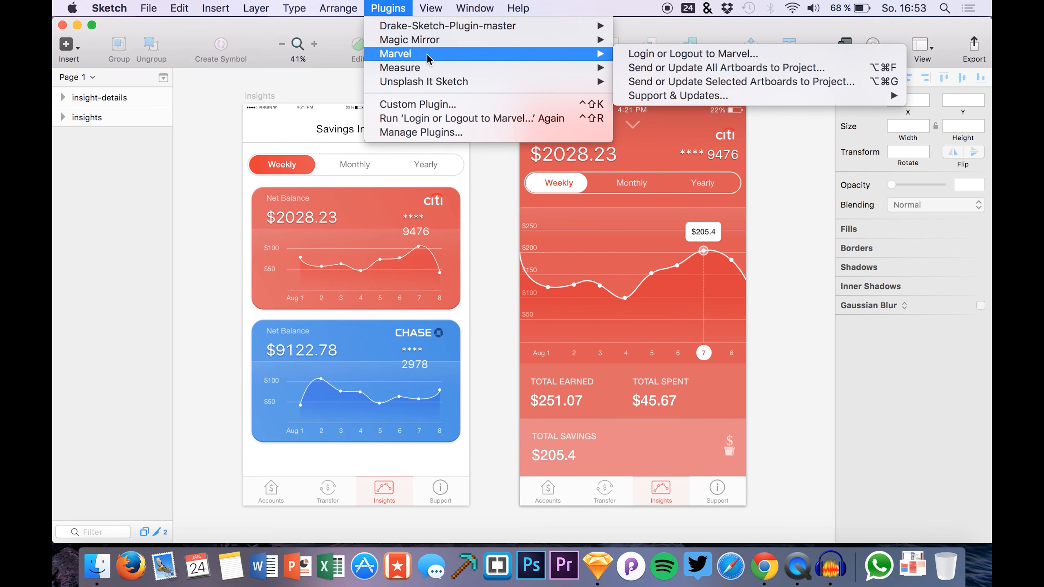
mouse_move(532, 60)
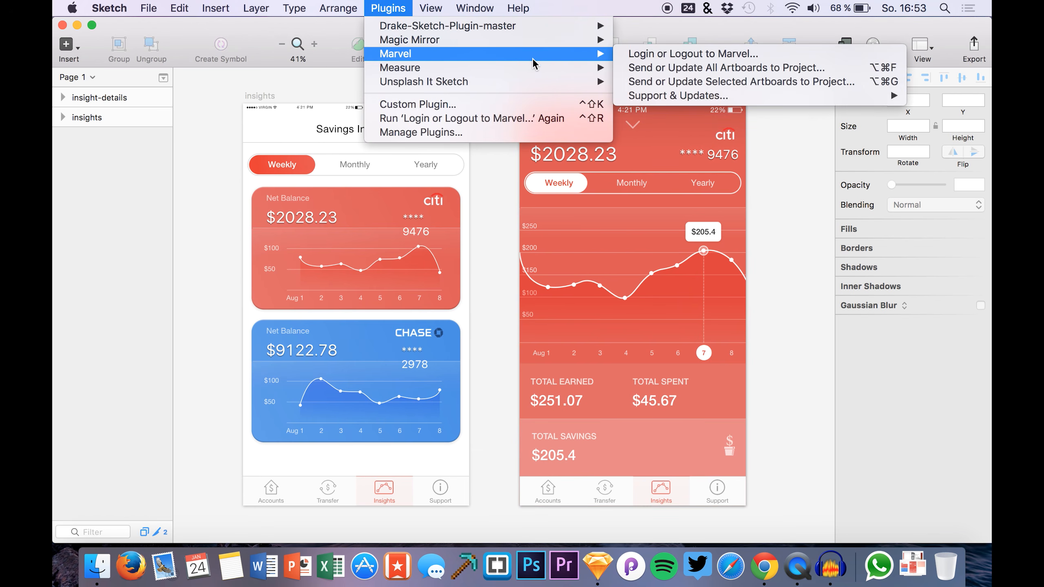
Log the Marvel plugin in with the account e-mail and password, then click OK
left_click(658, 53)
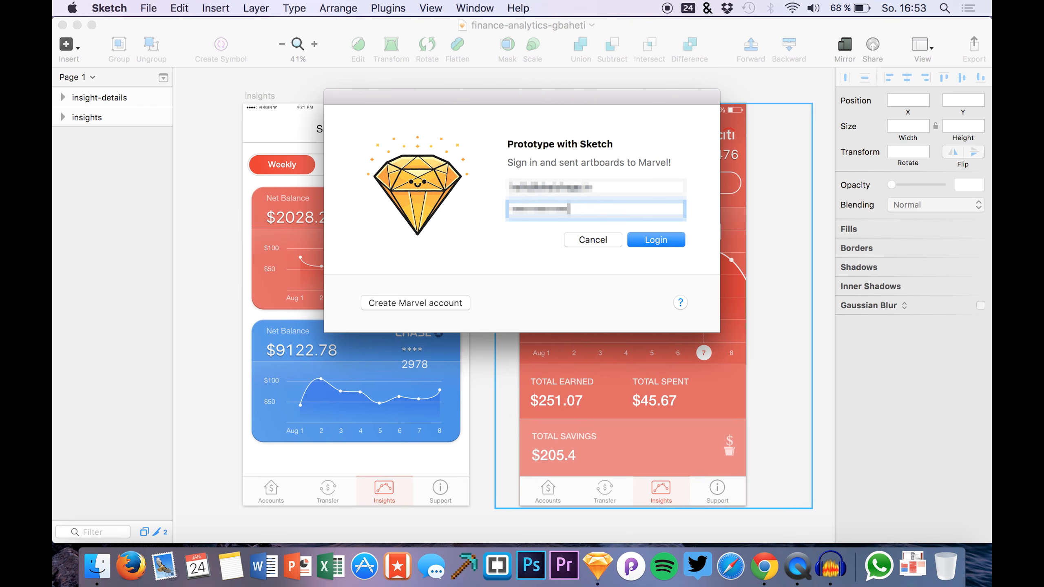
left_click(662, 240)
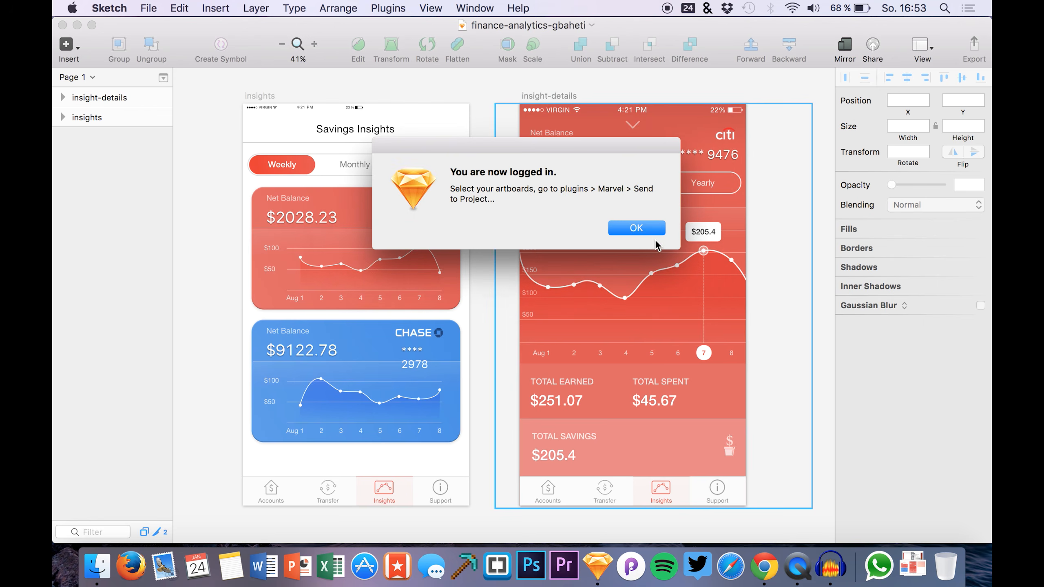
left_click(633, 237)
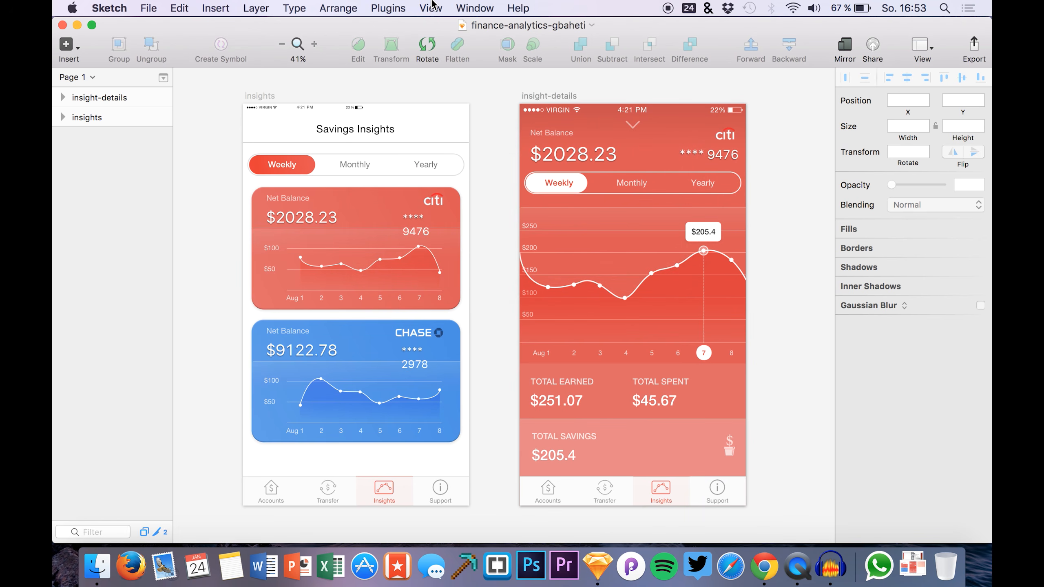
left_click(381, 6)
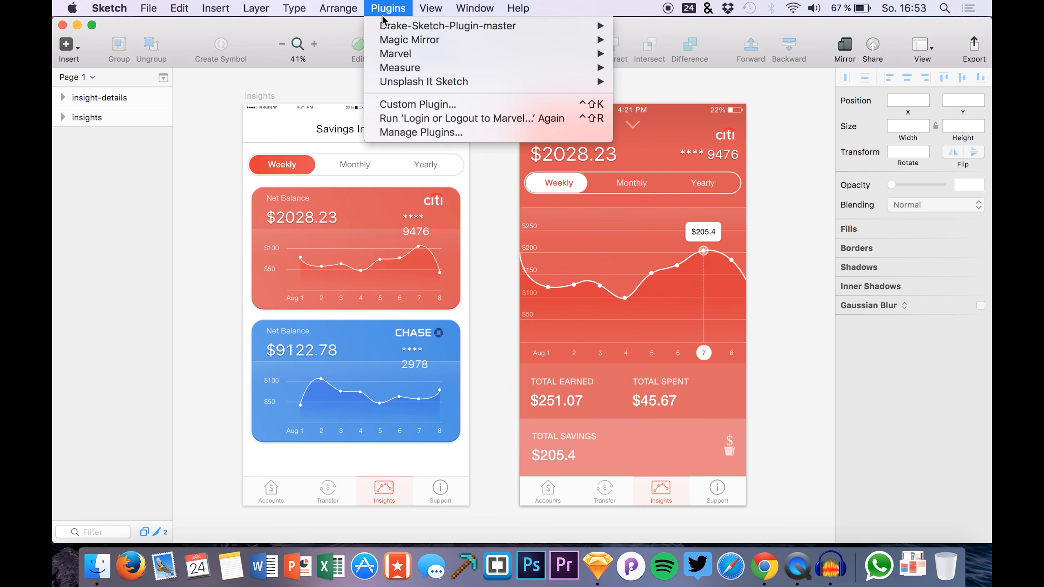
mouse_move(382, 56)
left_click(154, 185)
scroll(205, 183, "left", 1)
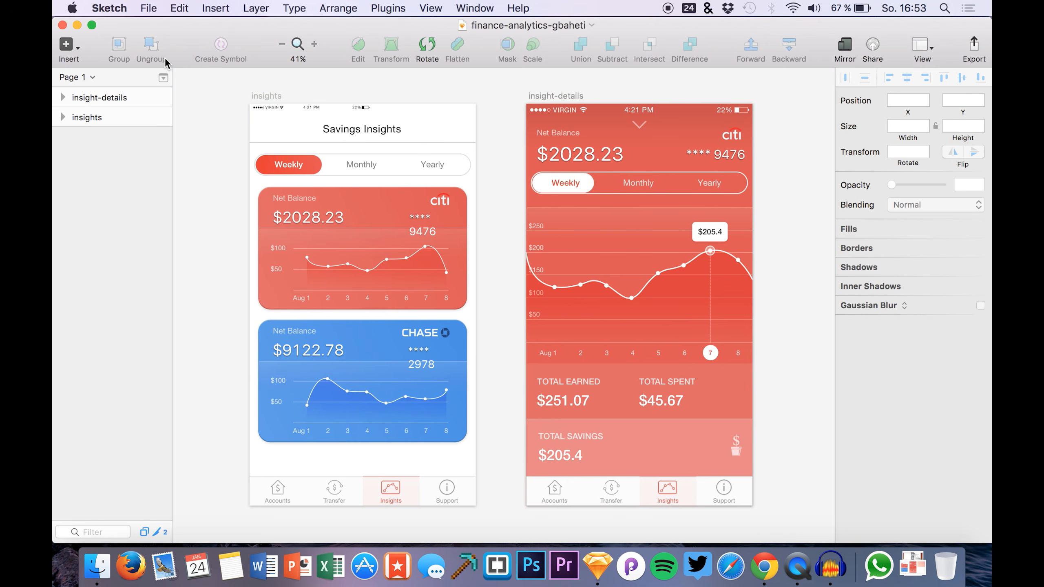
left_click(107, 125)
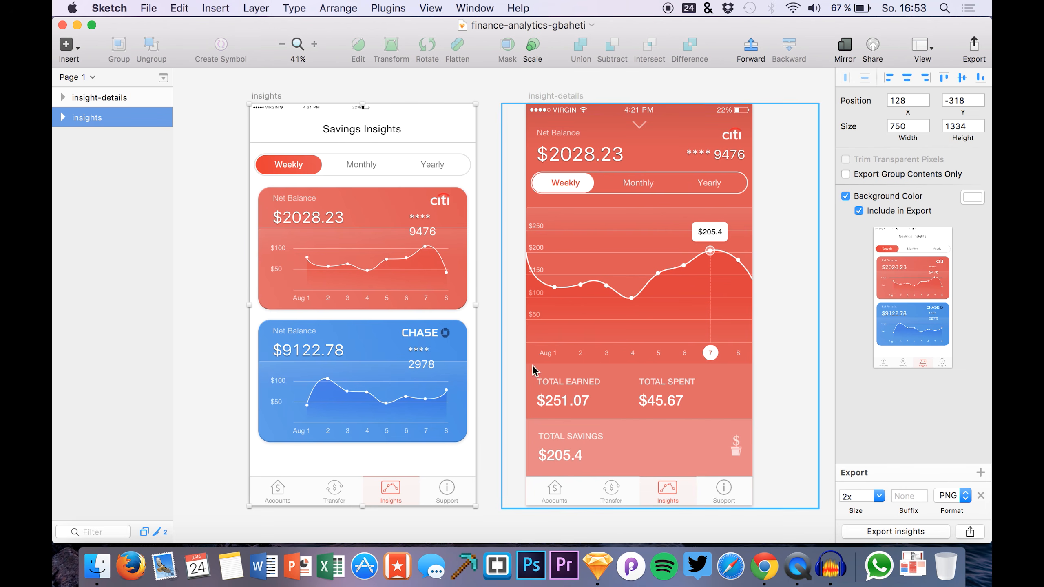
Select the Status Bar inside Top Bar white and stretch it to 726 × 34
left_click(354, 111)
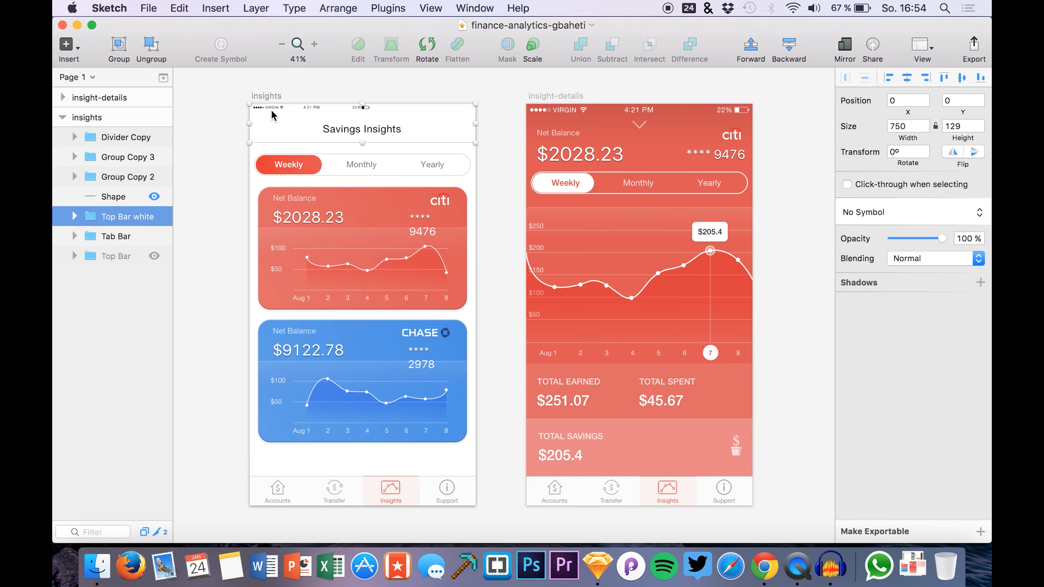
left_click(63, 242)
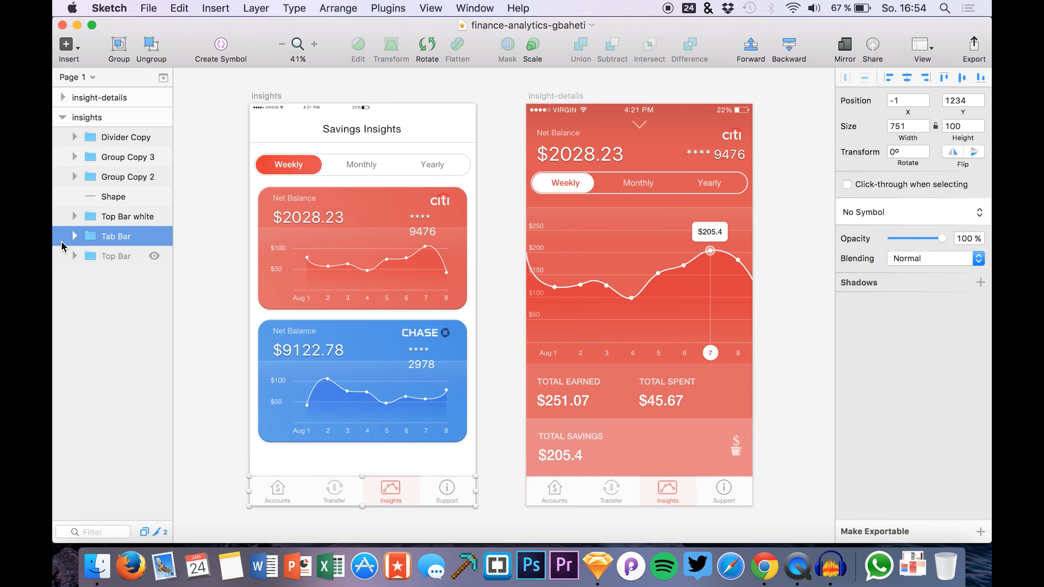
left_click(73, 237)
left_click(73, 236)
left_click(102, 218)
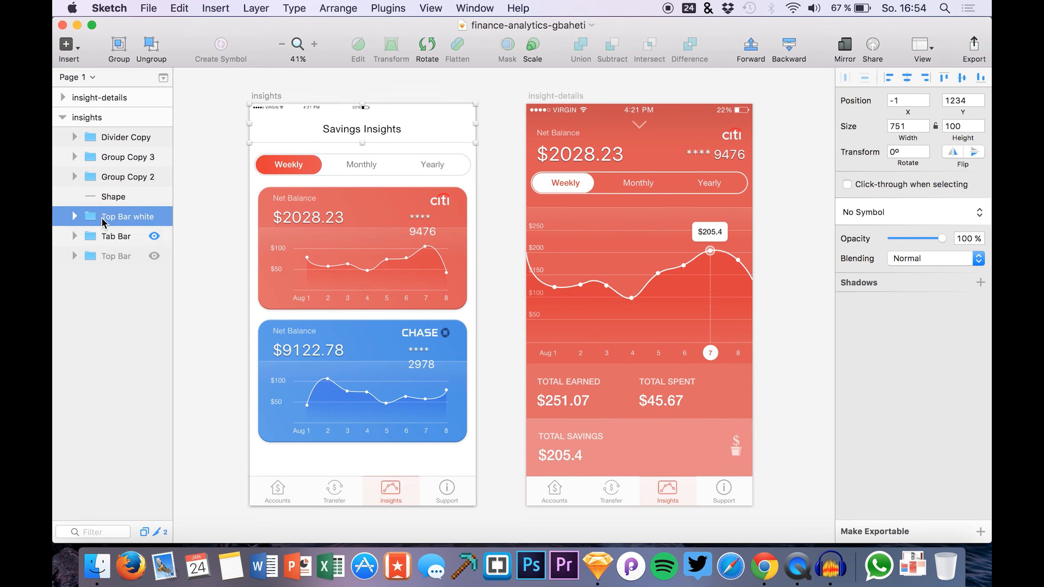
left_click(74, 217)
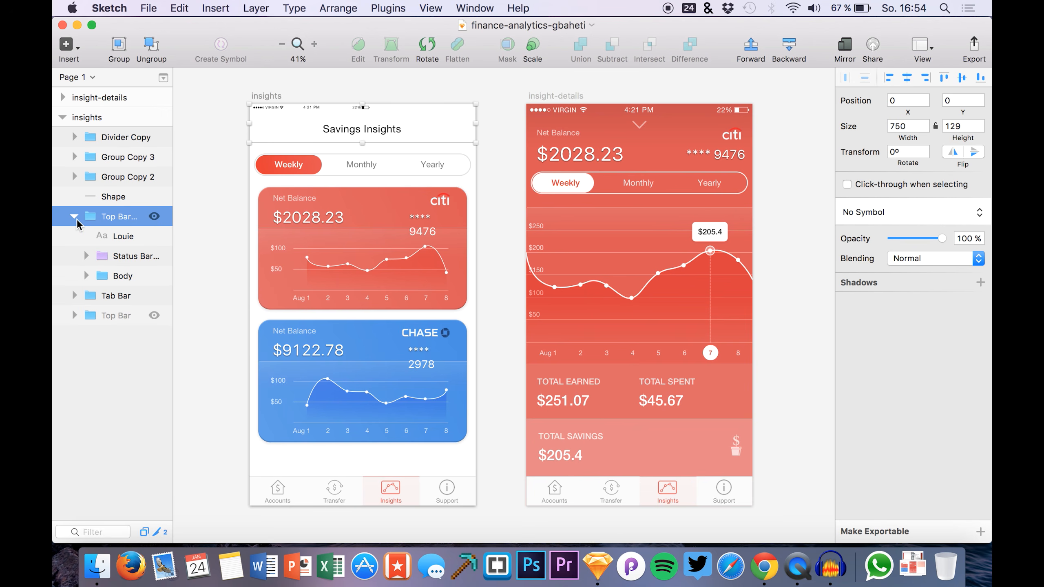
left_click(130, 255)
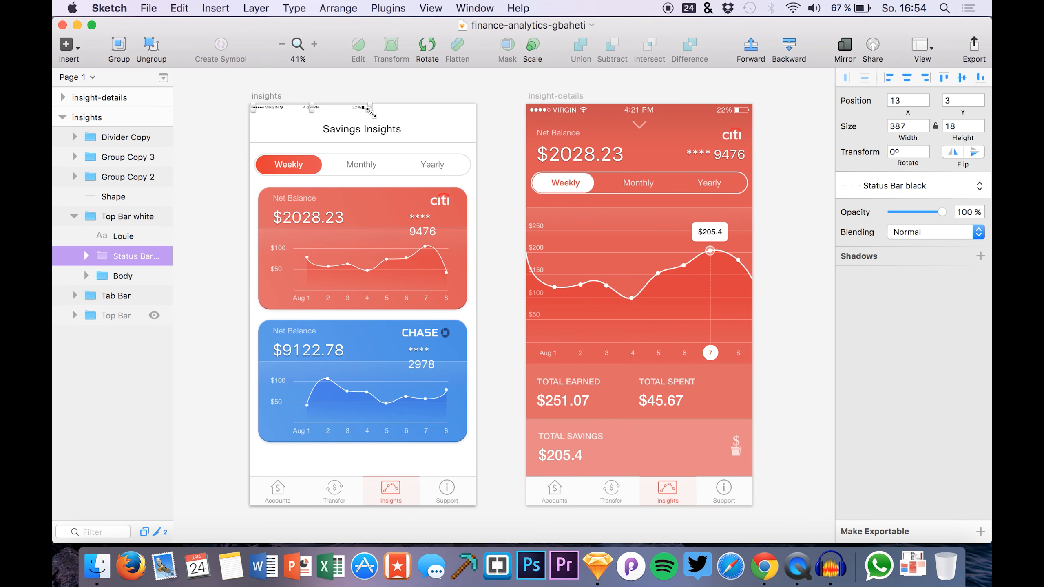
left_click_drag(370, 112, 472, 137)
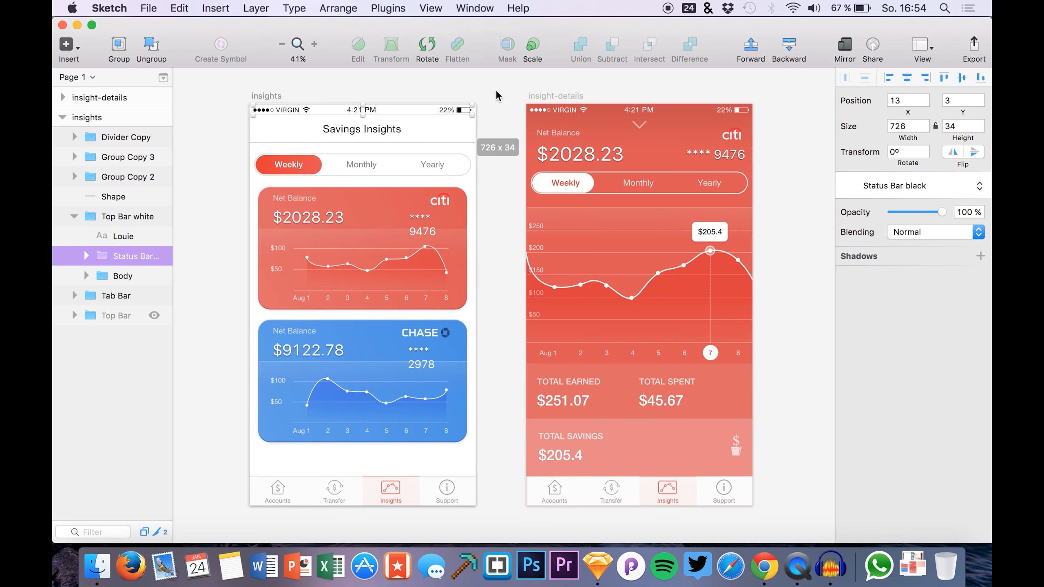
left_click(498, 96)
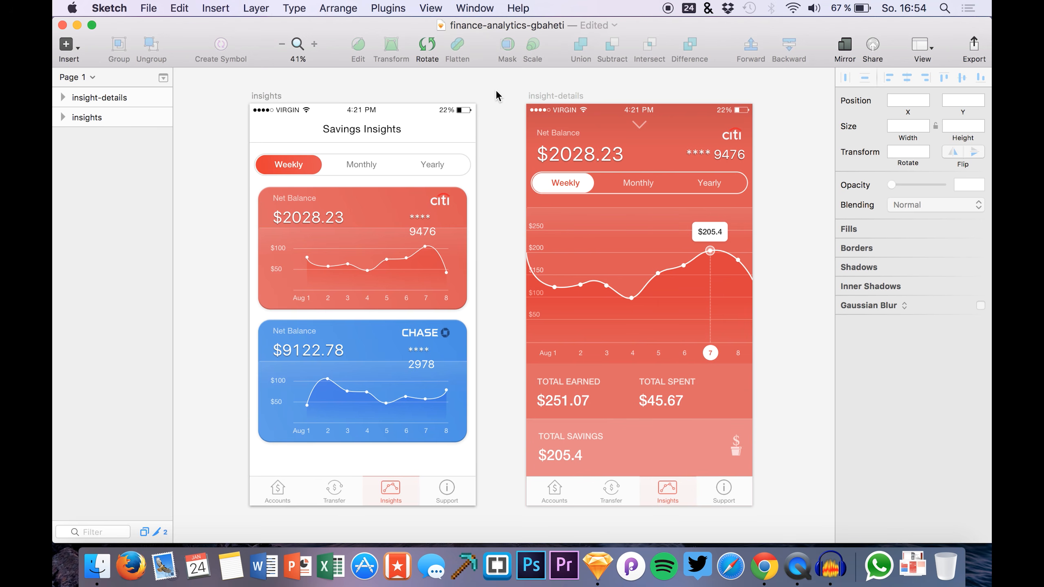
left_click(376, 5)
Select the insight-details artboard and browse the Plugins menu without running a command
mouse_move(438, 68)
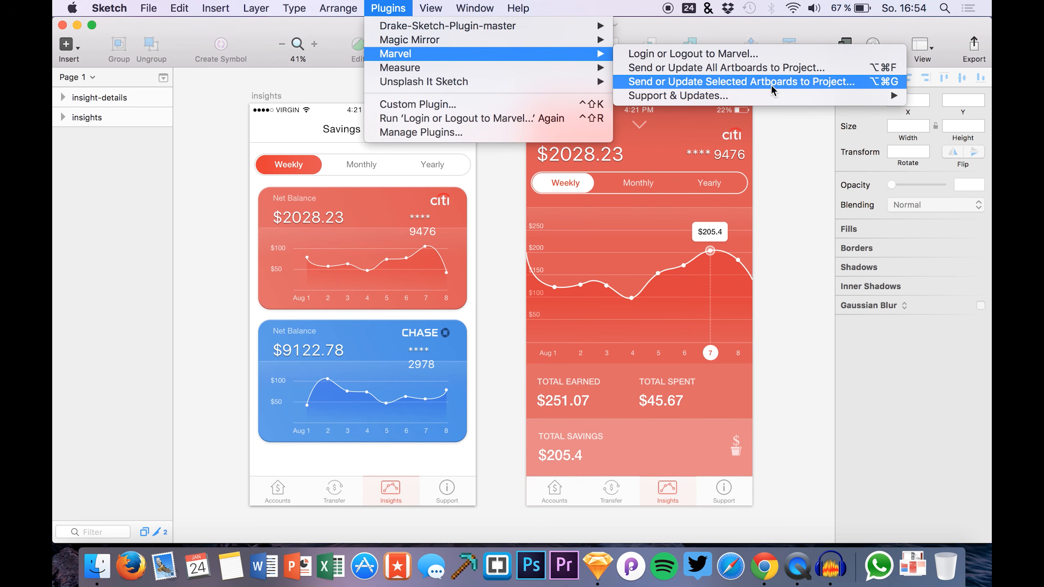
left_click(152, 212)
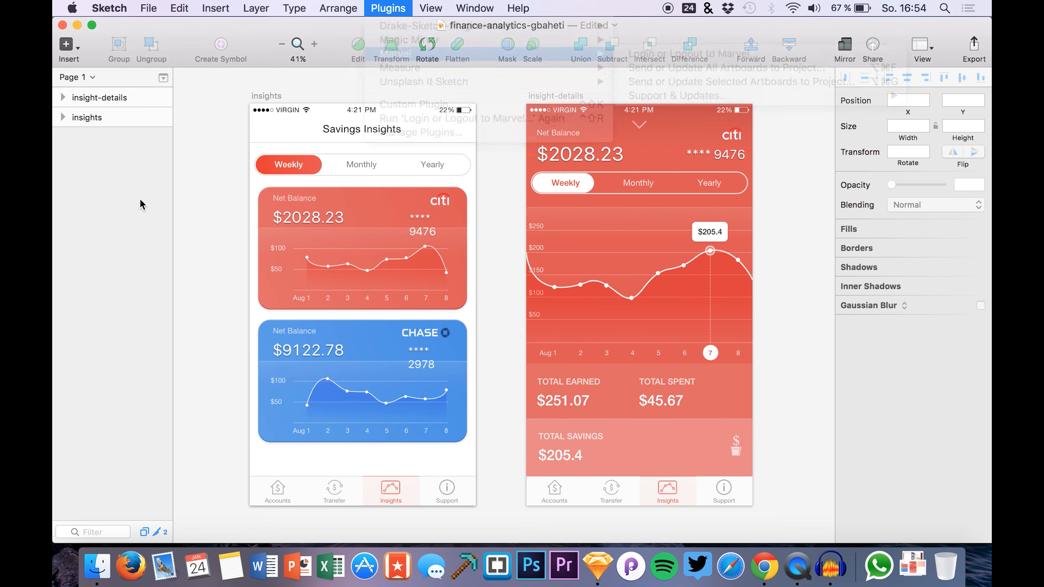
left_click(103, 97)
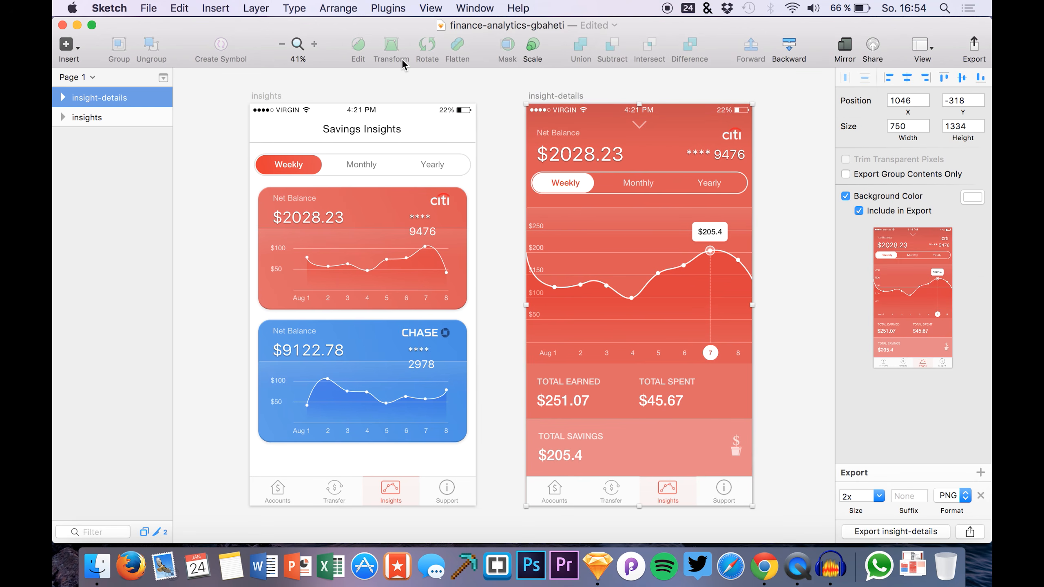
left_click(389, 8)
mouse_move(413, 68)
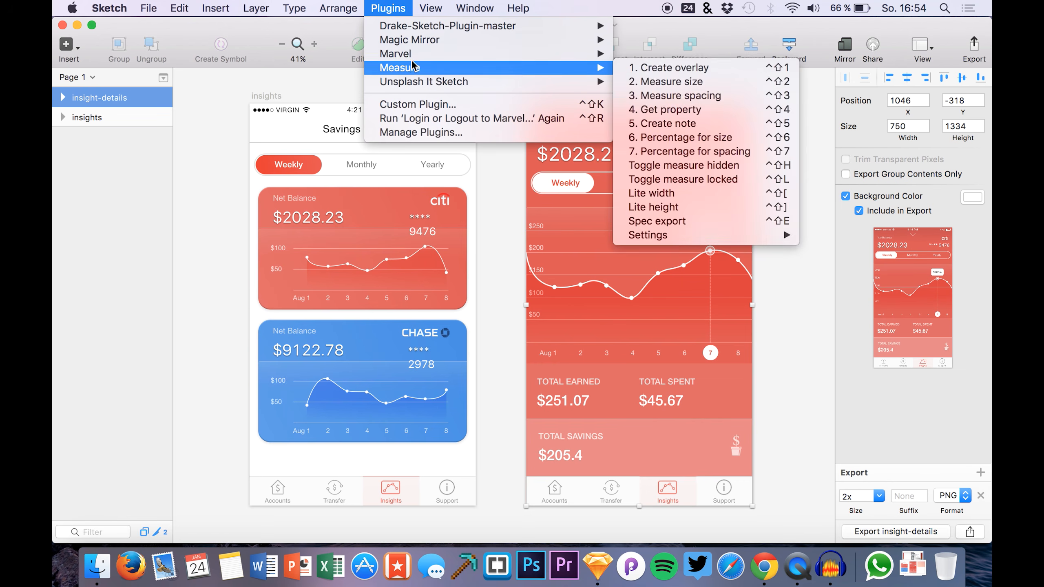
left_click(320, 87)
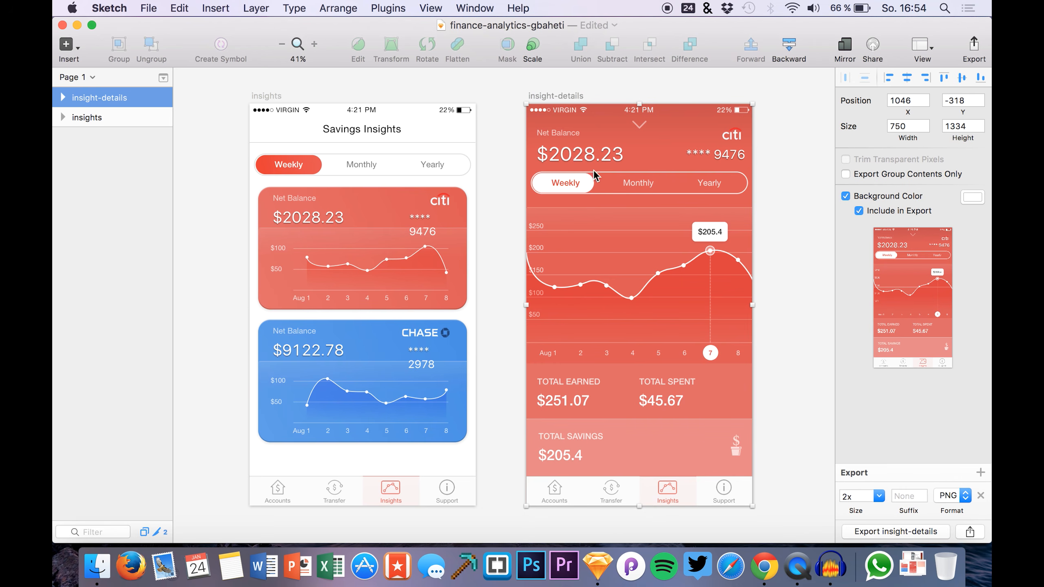
Cancel the accidental artboard rename, reselect insight-details, and open the Plugins > Marvel submenu
left_click(374, 7)
left_click(189, 142)
left_click(166, 139)
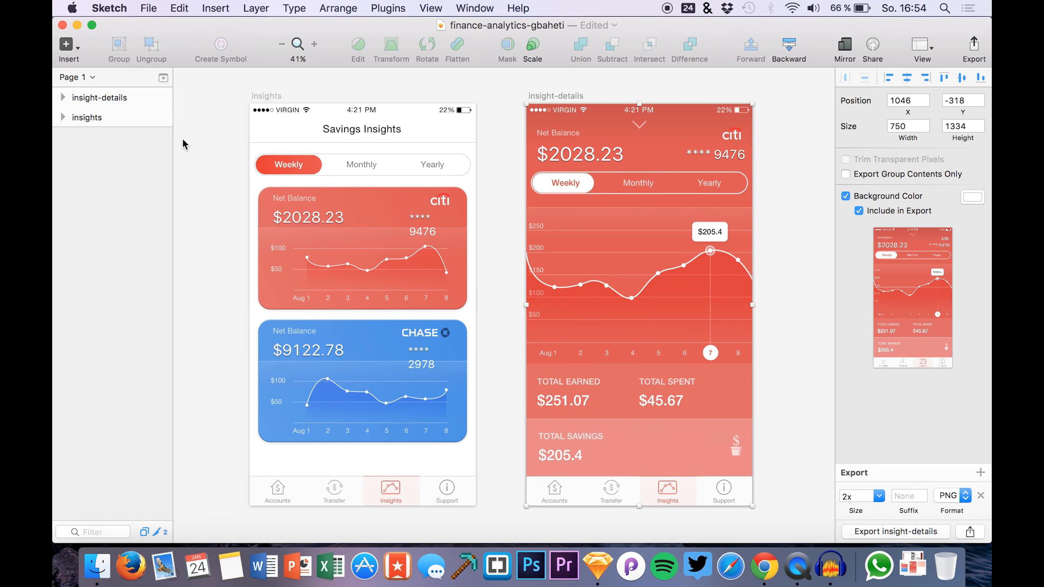
left_click(137, 98)
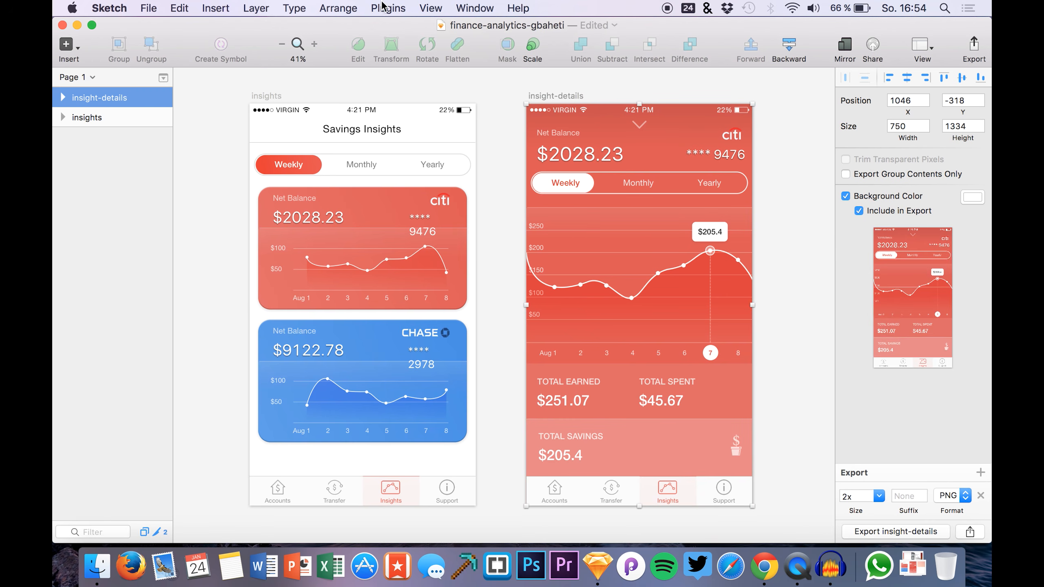
left_click(384, 6)
mouse_move(394, 58)
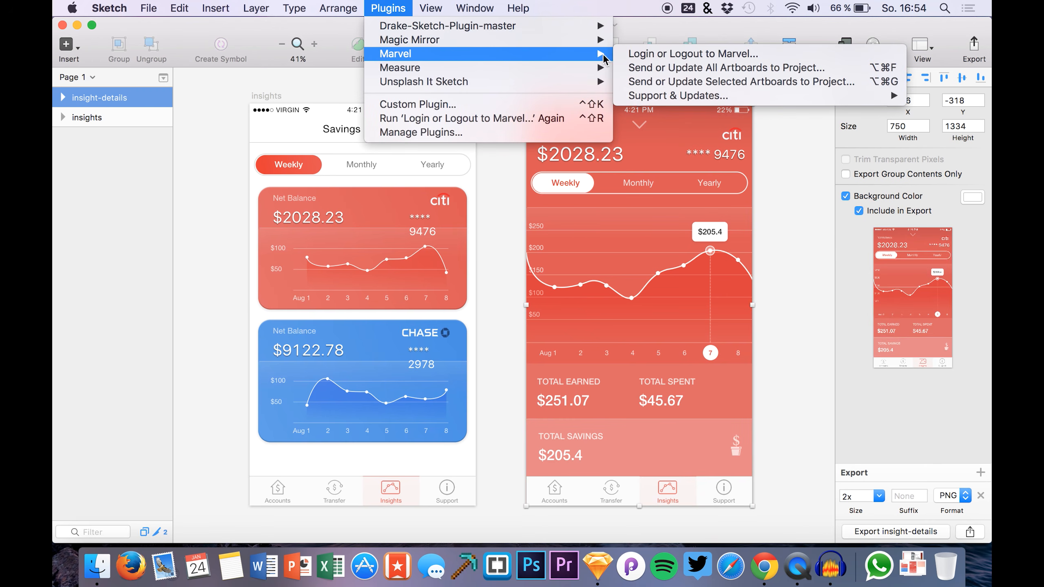
Send or update all artboards to a Marvel project named healthapp at 1x
left_click(644, 74)
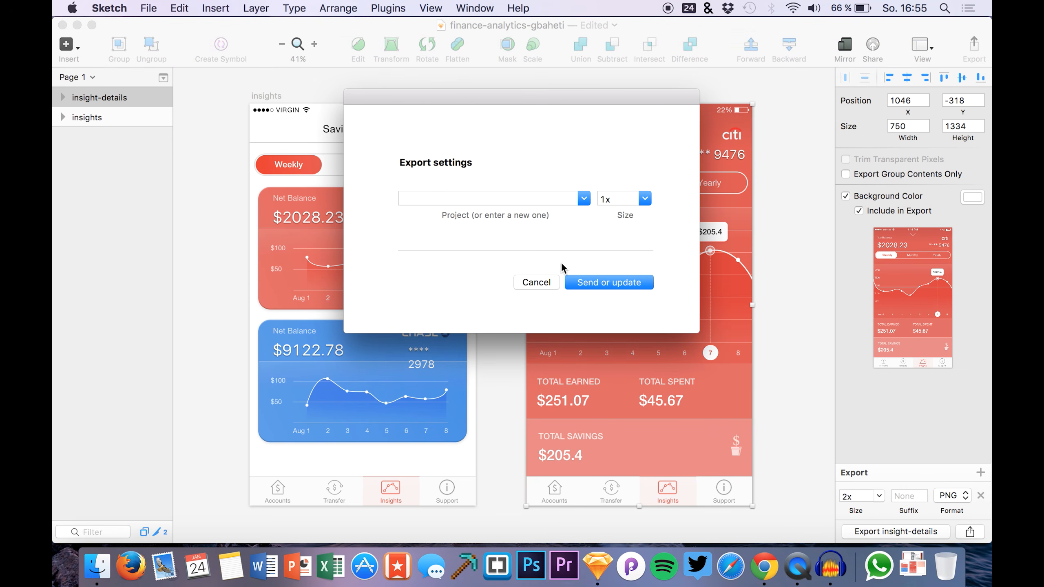
left_click(585, 199)
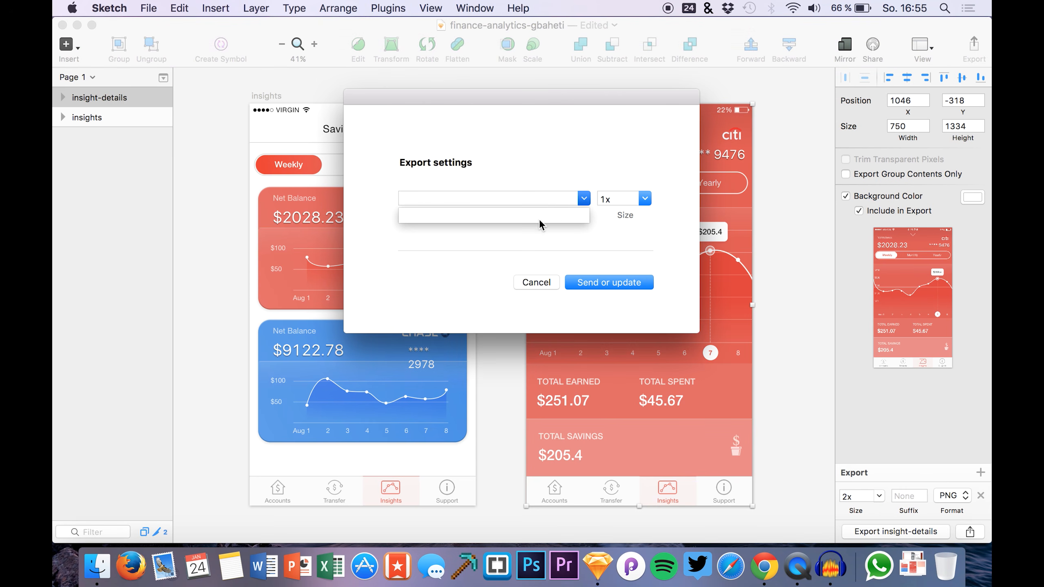
left_click(413, 268)
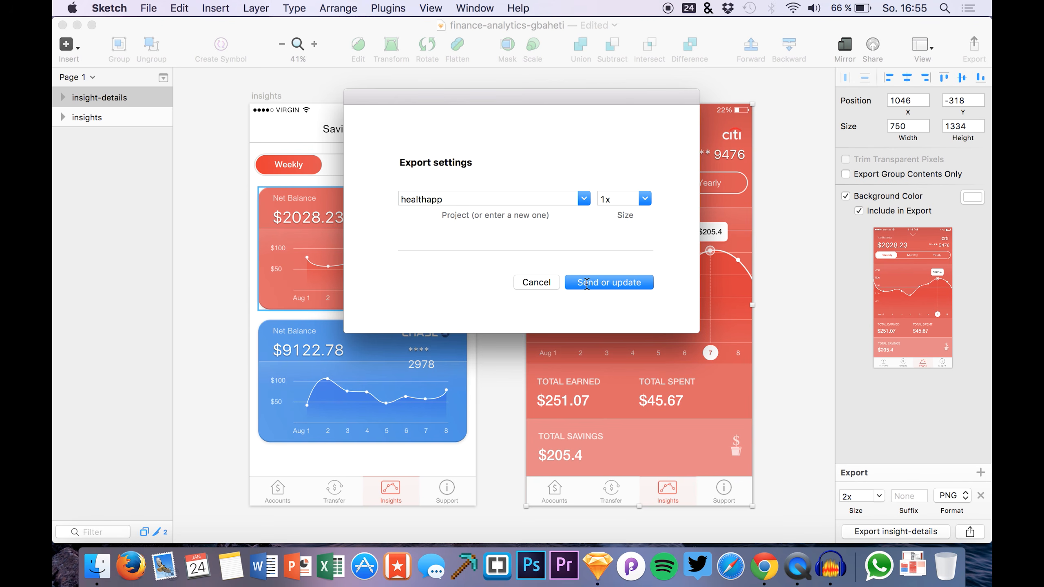
left_click(587, 283)
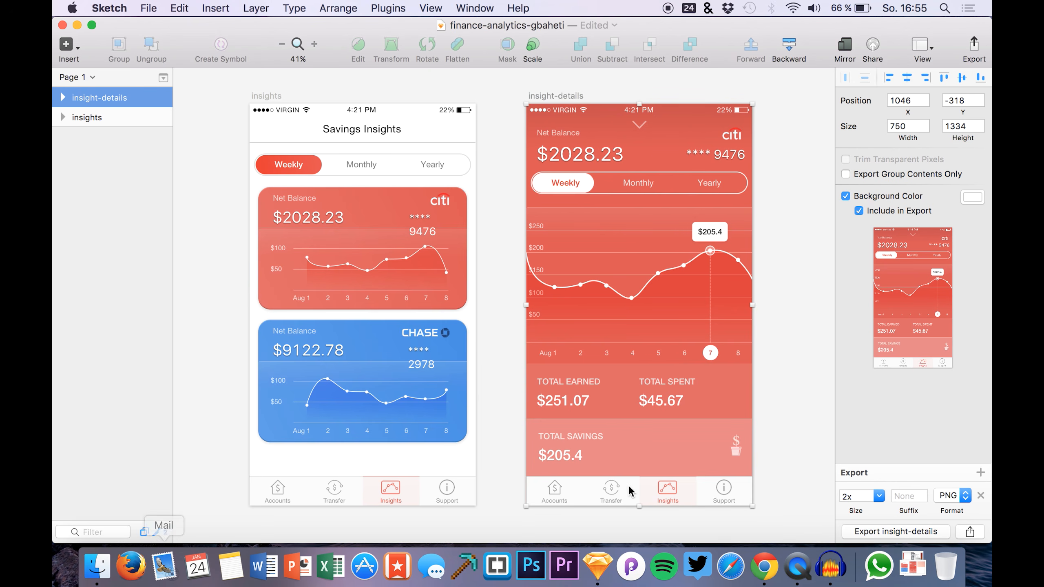
Sign in on marvelapp.com, decline saving the password, and open the healthapp project
left_click(765, 567)
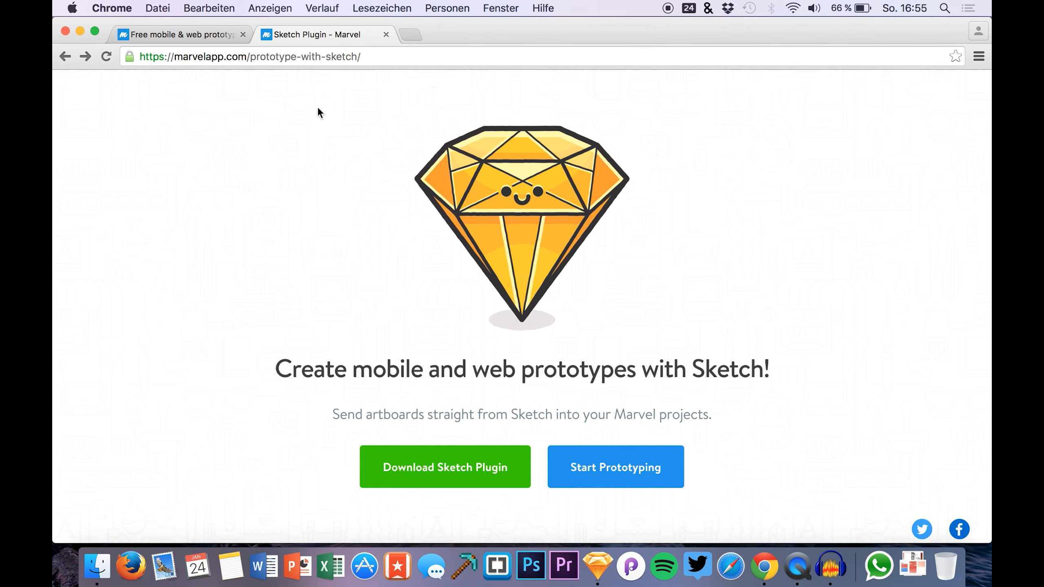
left_click(156, 38)
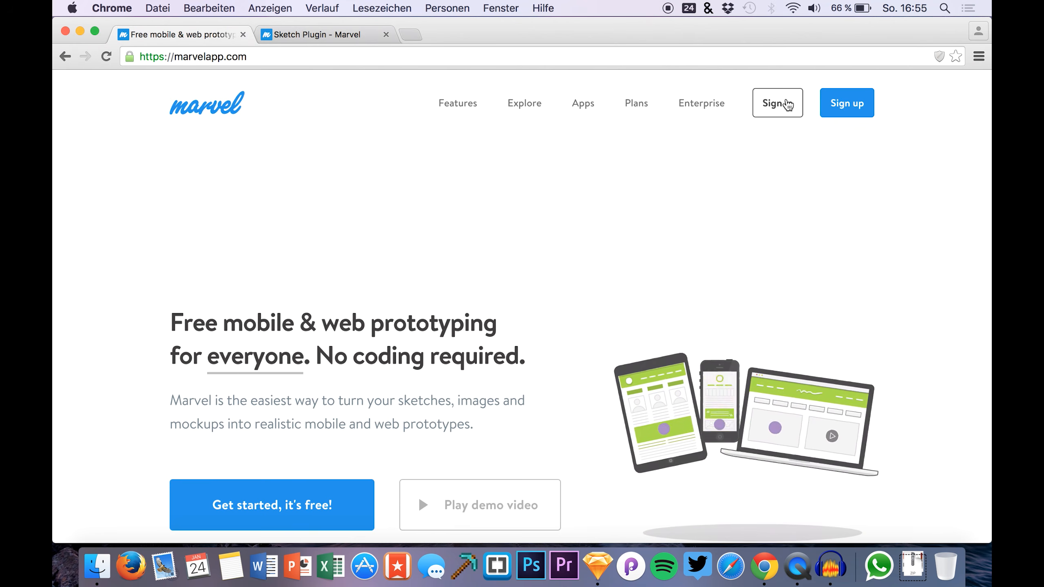
left_click(787, 104)
left_click(442, 205)
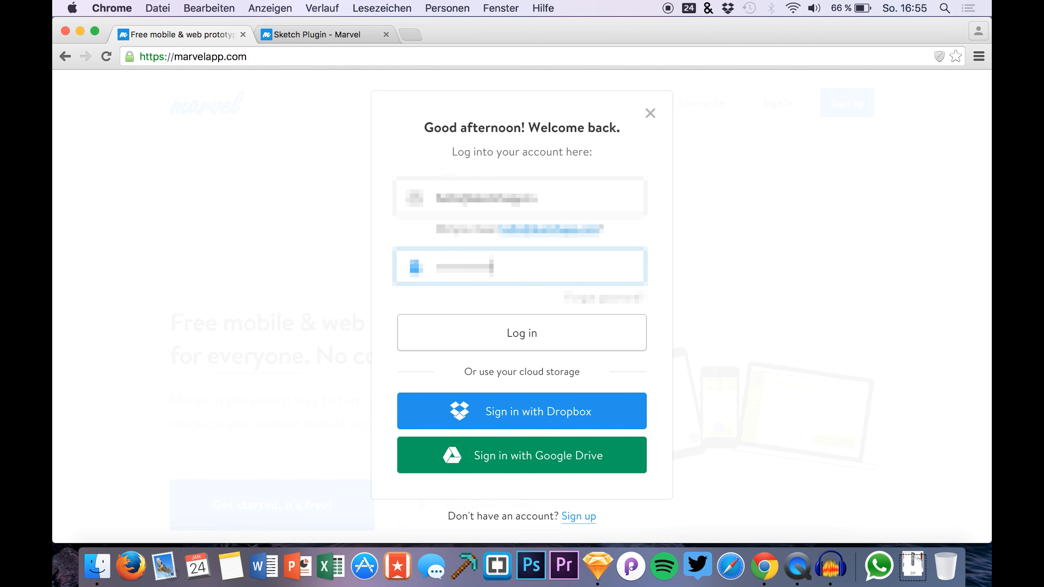
key("Return")
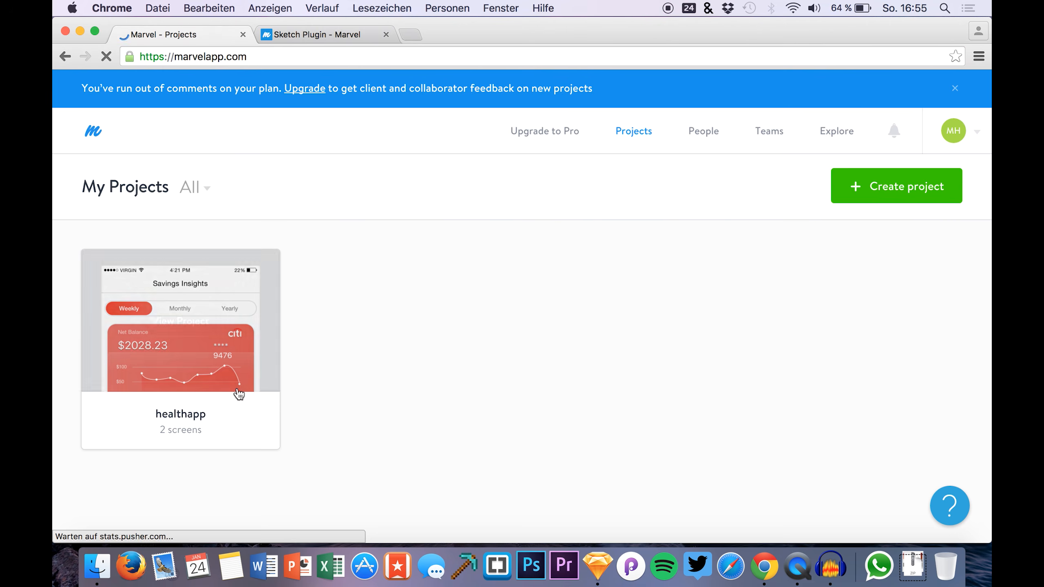
mouse_move(265, 360)
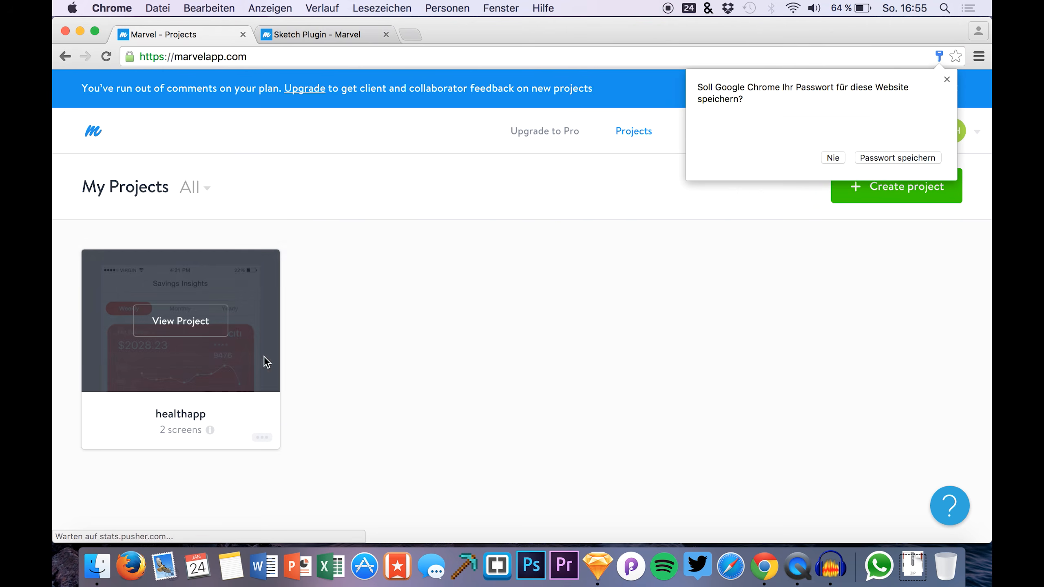
left_click(431, 268)
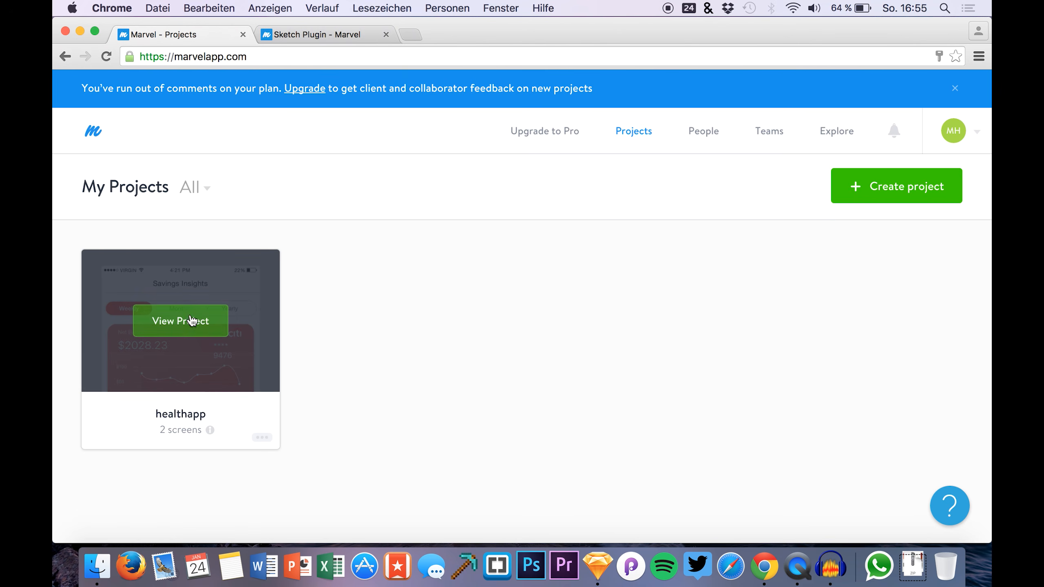
left_click(262, 437)
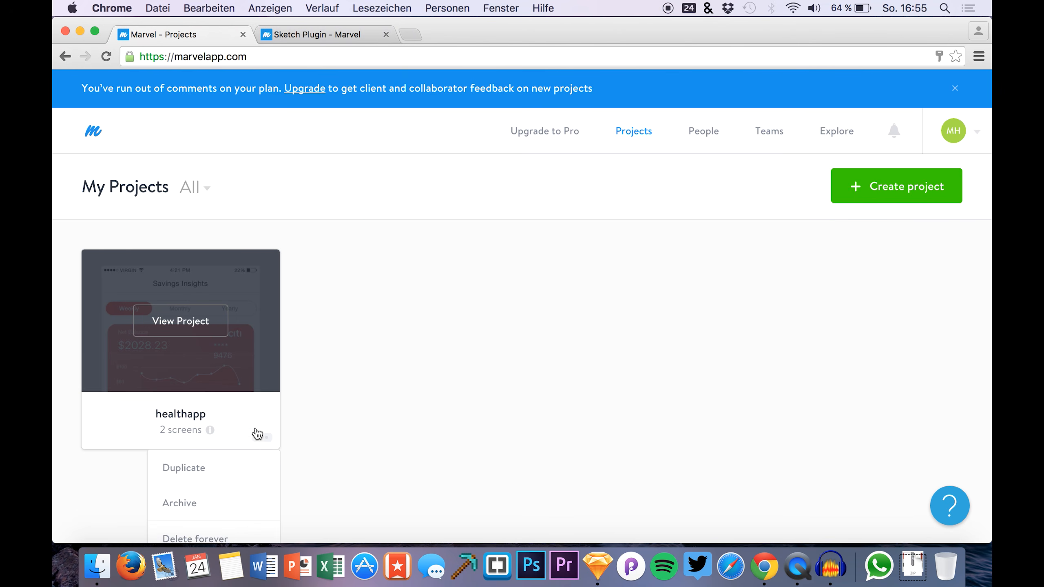
left_click(181, 321)
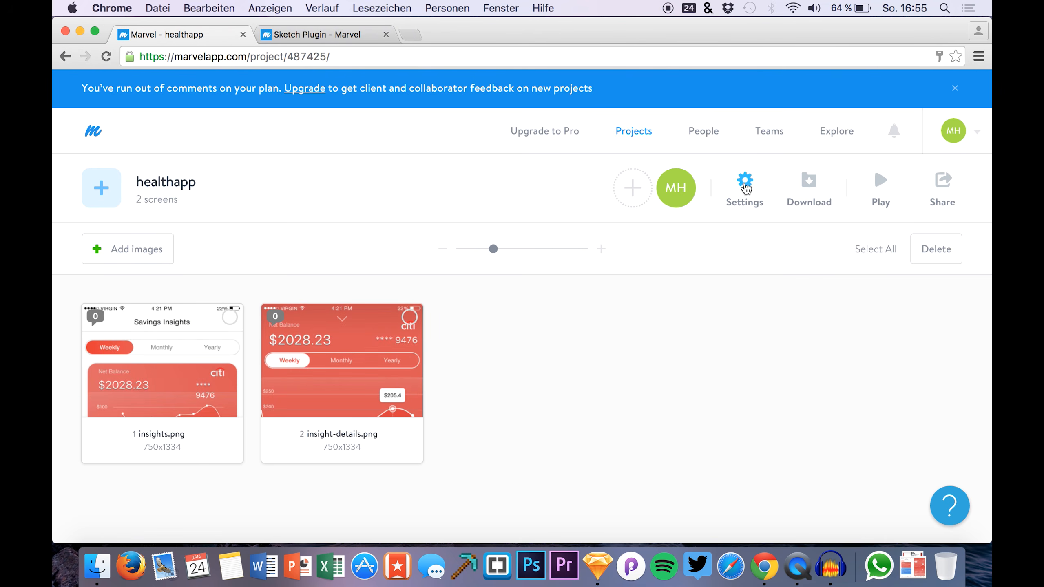
Set the prototype's appearance to an iPhone 6 frame in Prototype settings
left_click(745, 183)
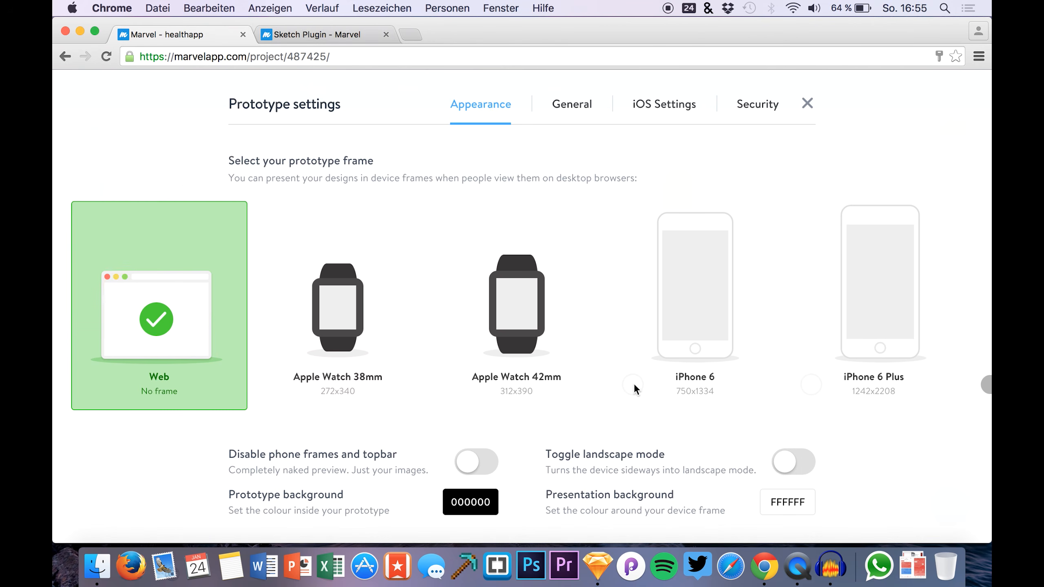
left_click(686, 276)
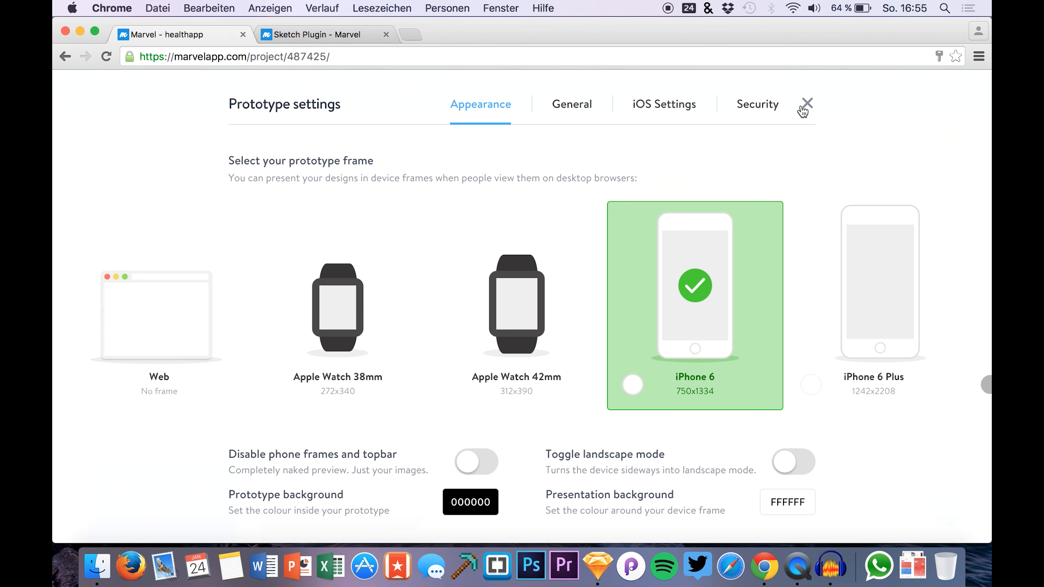
left_click(807, 105)
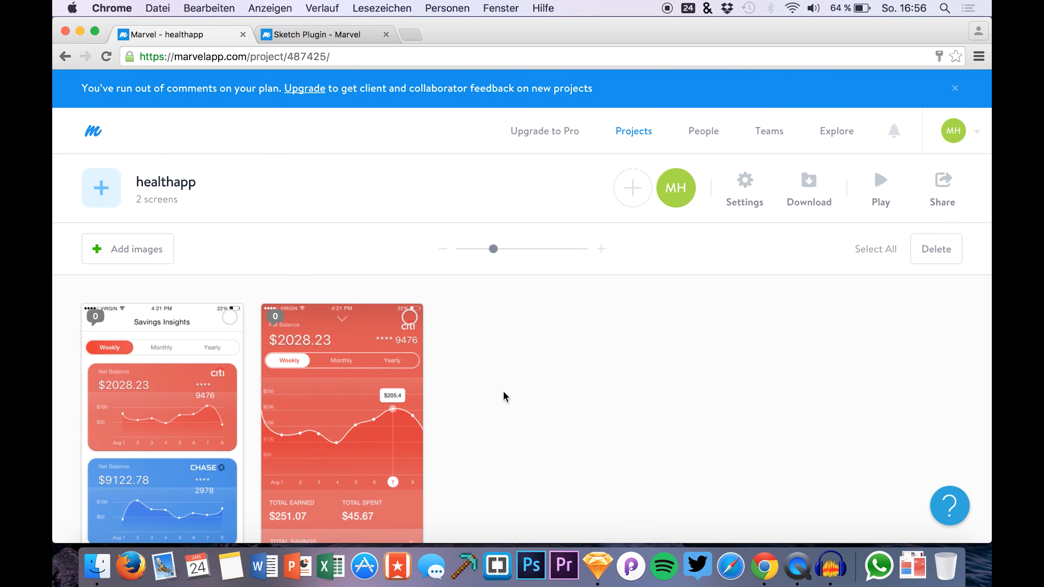
scroll(489, 417, "down", 1)
Reopen healthapp from the Projects list, then switch back to the Sketch document
left_click(630, 126)
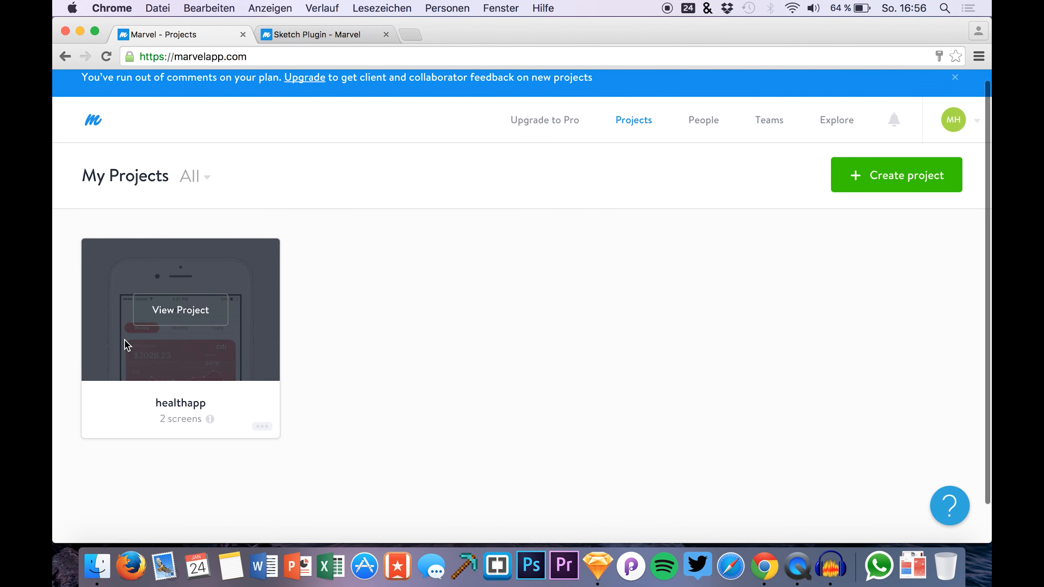
left_click(171, 311)
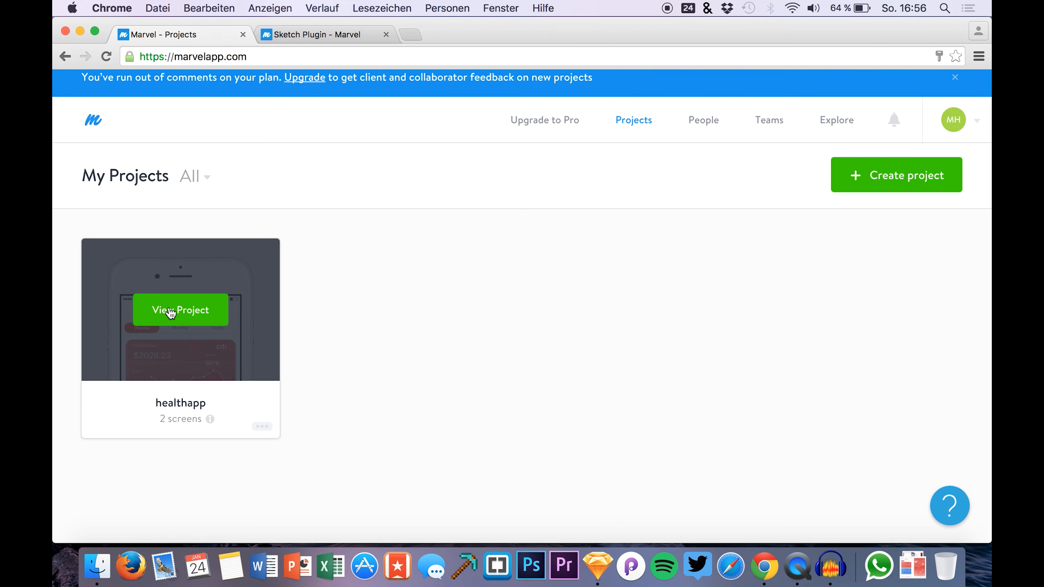
scroll(531, 419, "down", 3)
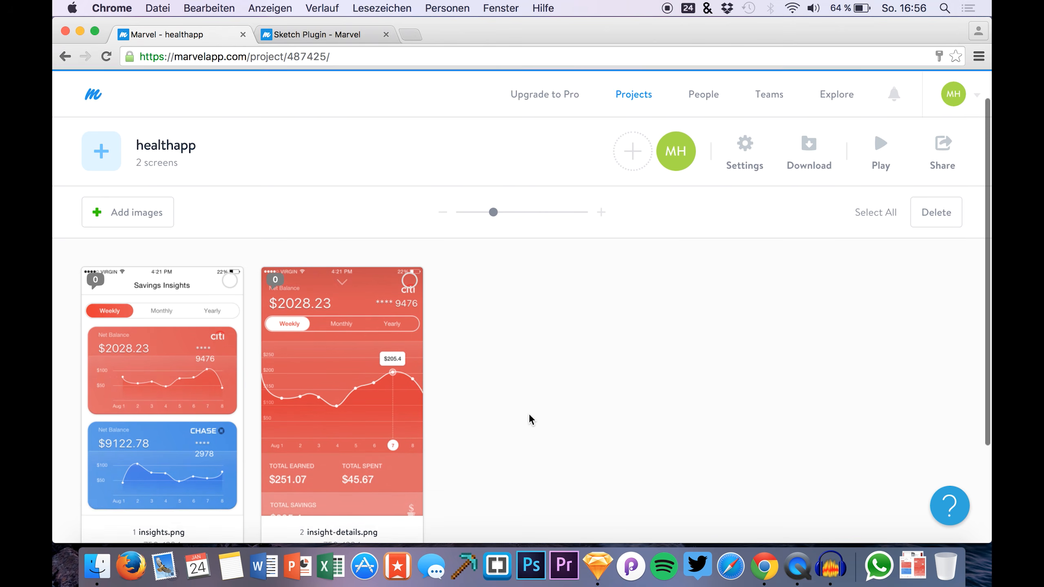
scroll(530, 419, "down", 1)
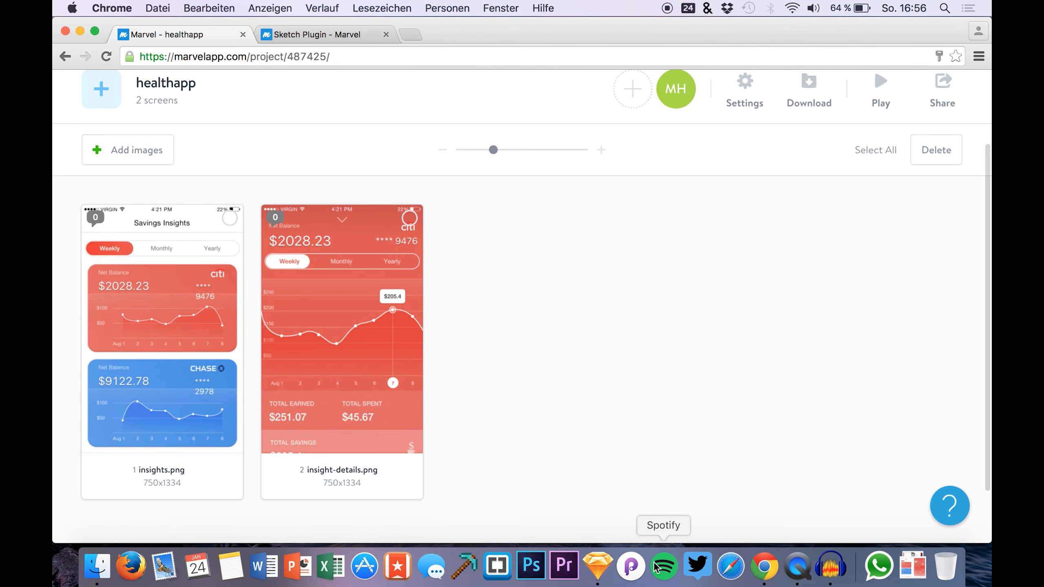
left_click(598, 568)
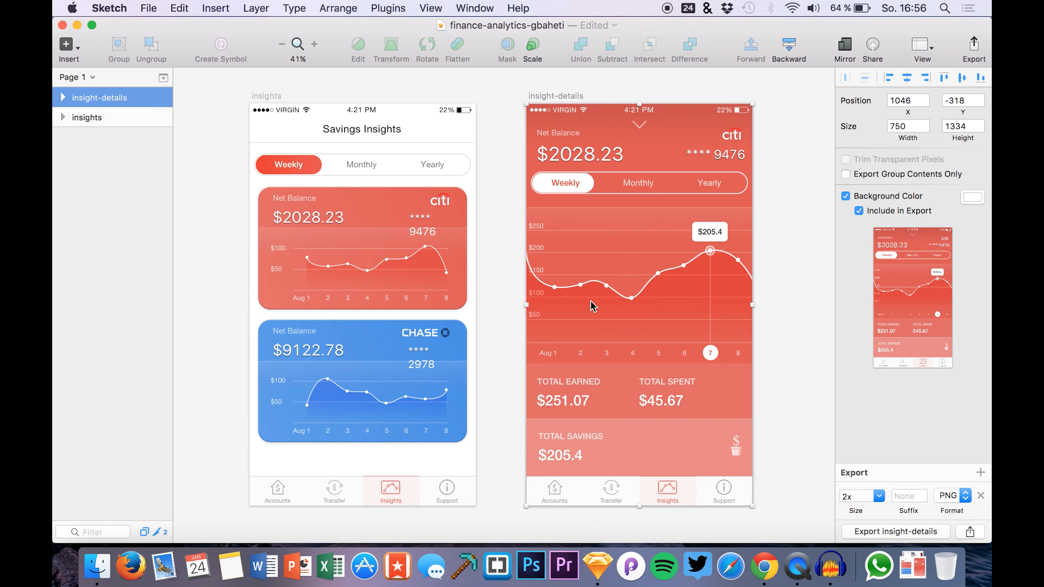
Insert '00' after $20 in the $2028.23 net balance amount
scroll(677, 278, "up", 5)
scroll(674, 271, "down", 2)
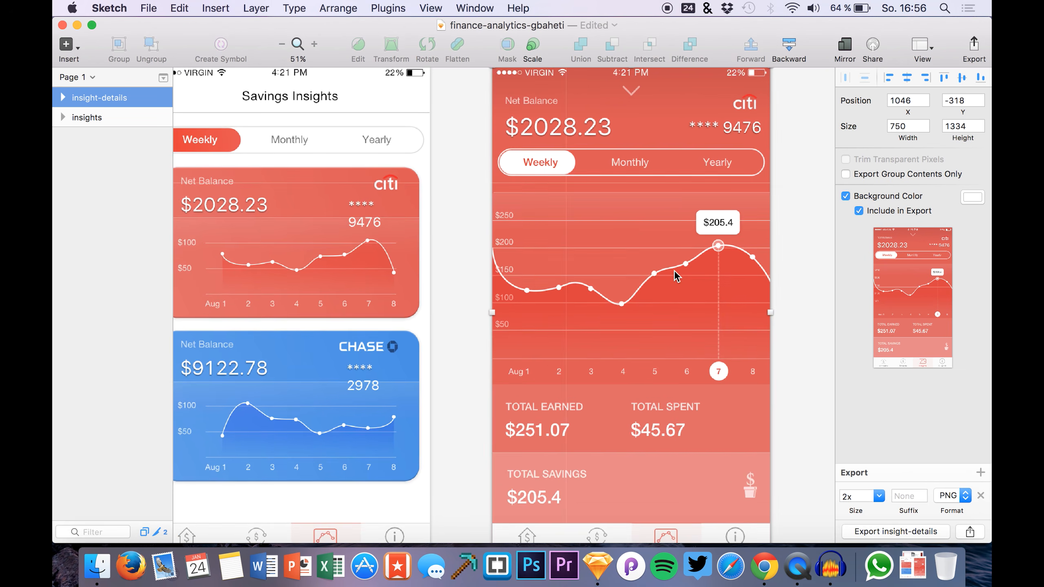
scroll(571, 127, "up", 1)
left_click(546, 137)
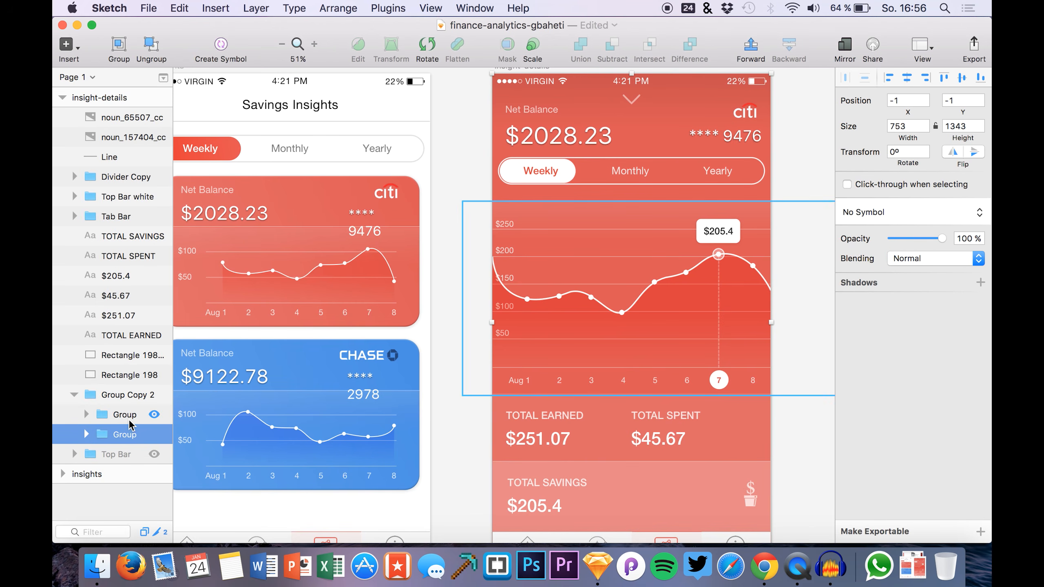
left_click(560, 140)
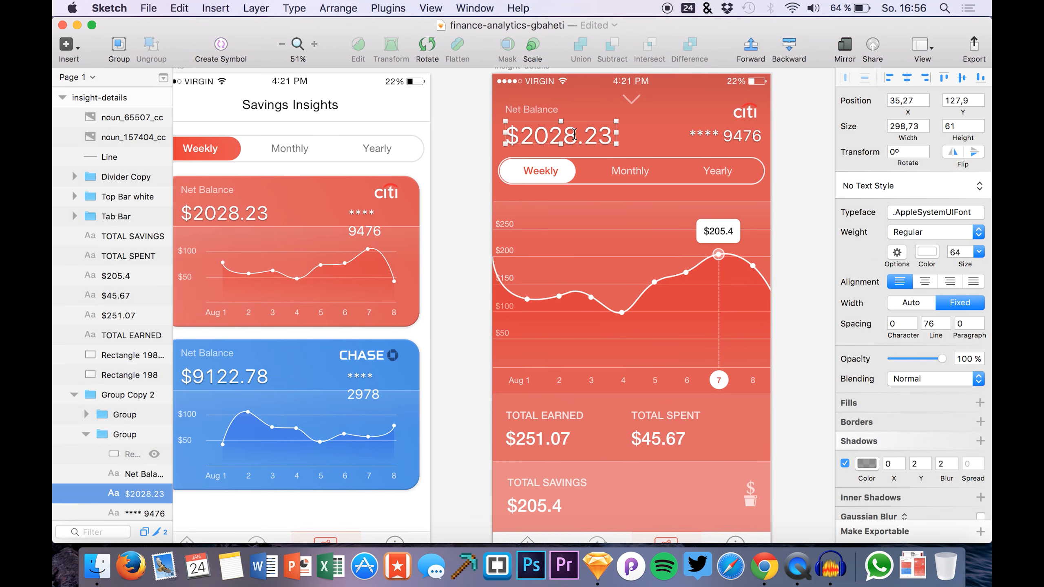
double_click(571, 135)
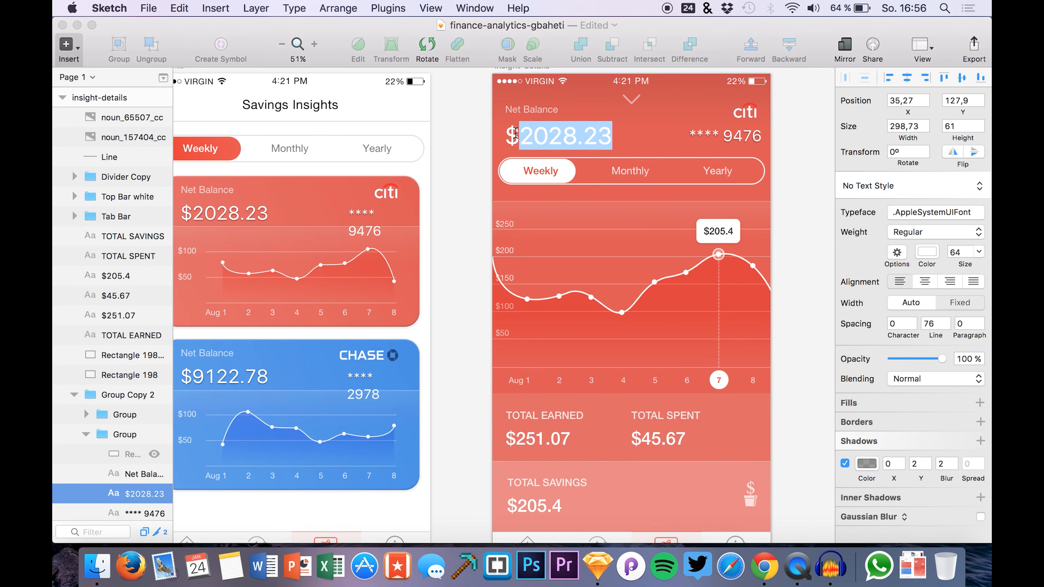
left_click(569, 144)
left_click_drag(529, 133, 562, 133)
left_click(552, 133)
type("00")
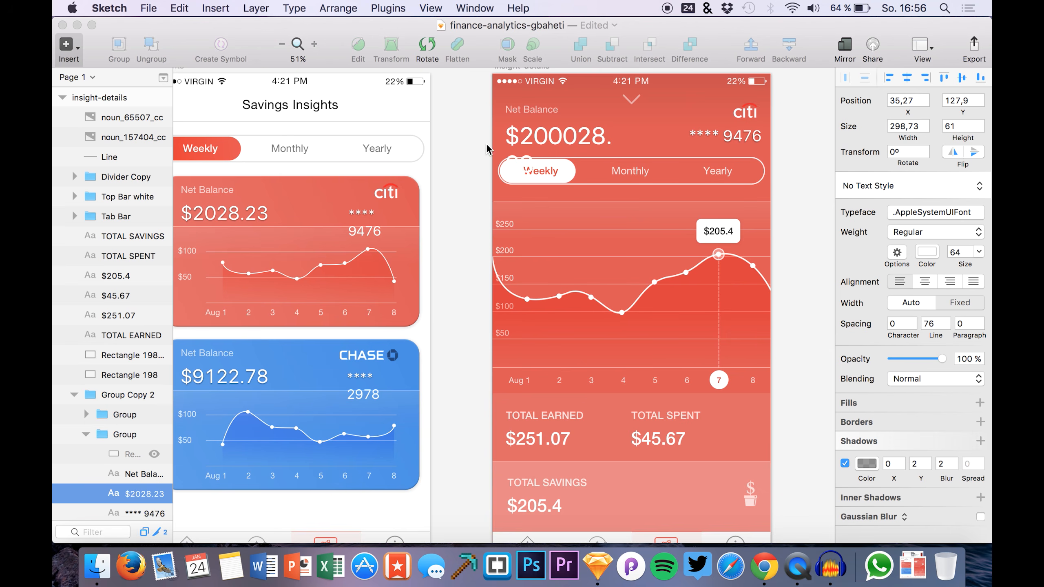
left_click(462, 138)
Widen the net balance text box so the amount sits on one line
double_click(566, 148)
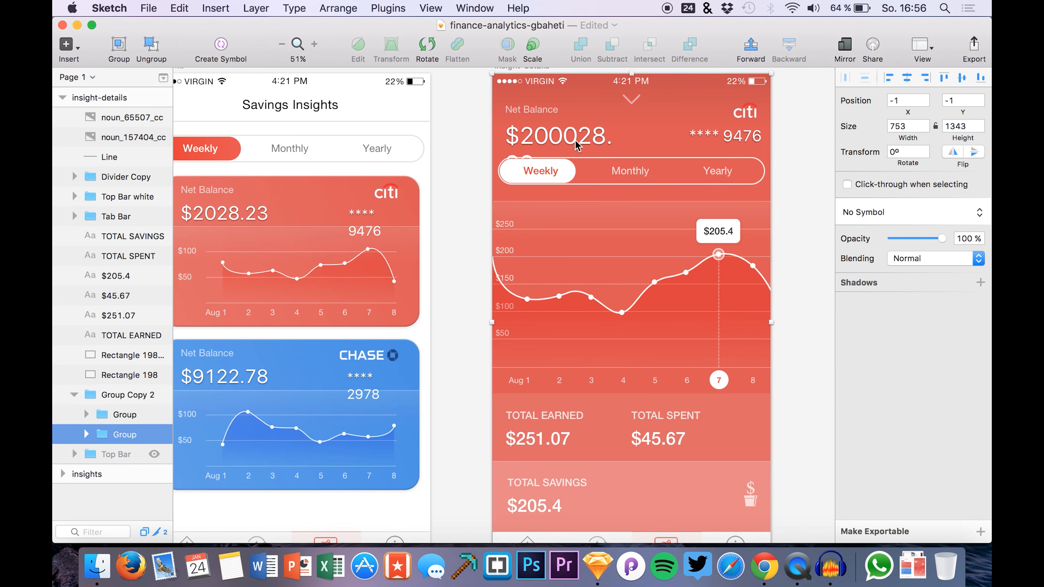
left_click(578, 144)
left_click_drag(621, 151, 671, 140)
Add '34' after $20 so the balance reads $20340028.23, then select the insight-details artboard
double_click(541, 136)
left_click(547, 136)
type("dfdd")
key("BackSpace")
key("BackSpace")
key("BackSpace")
key("BackSpace")
type("344")
key("BackSpace")
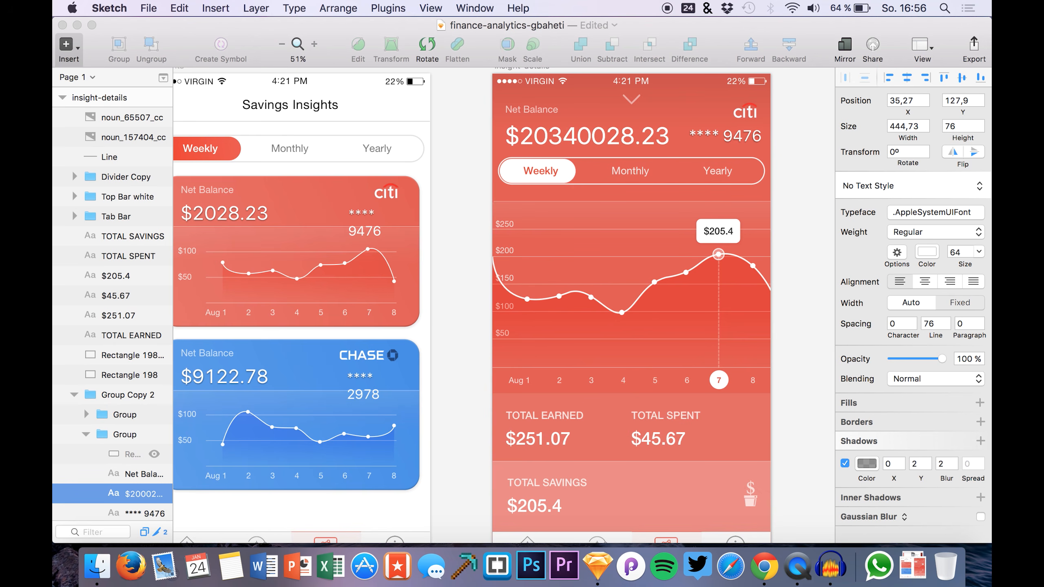
left_click(462, 132)
scroll(491, 172, "down", 5)
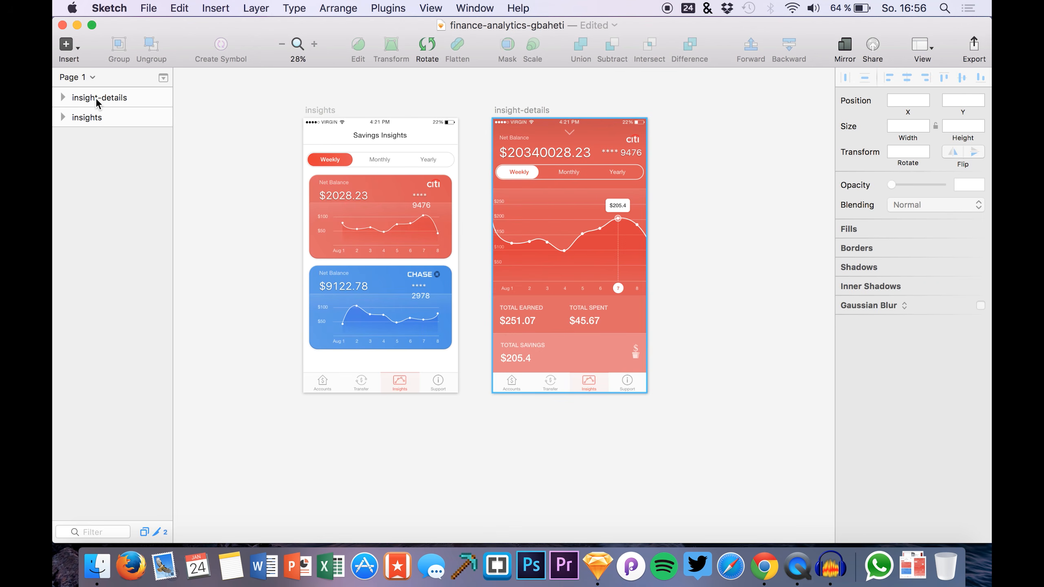
left_click(98, 99)
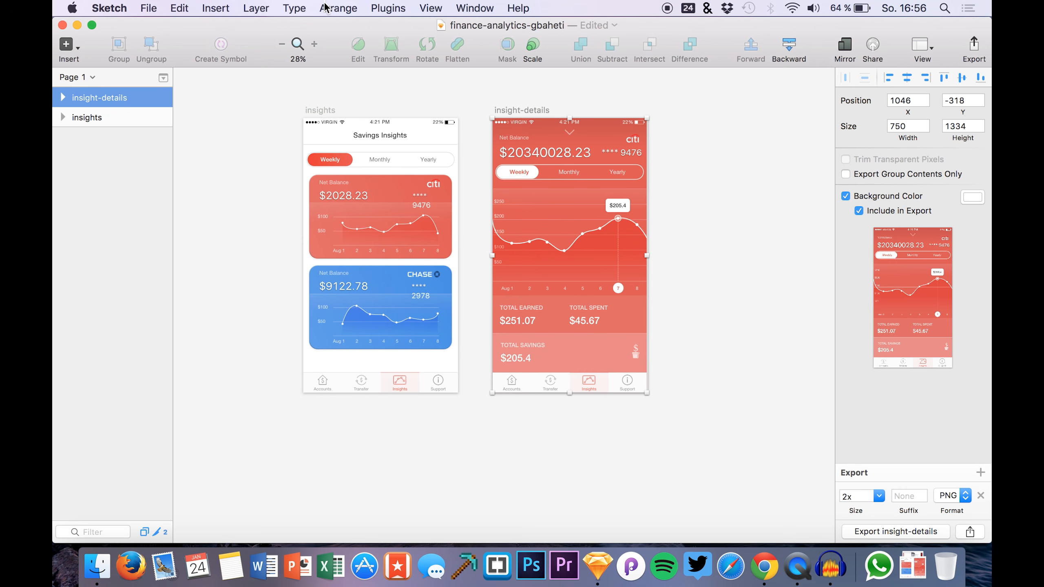
Send the selected insight-details artboard to the healthapp project with the Marvel plugin
left_click(390, 8)
mouse_move(396, 56)
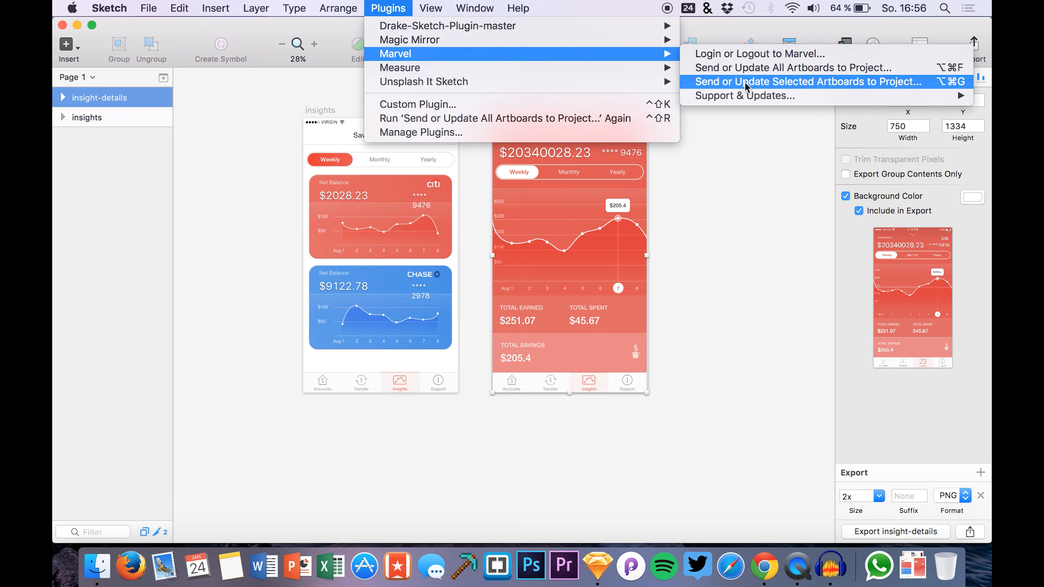
left_click(799, 85)
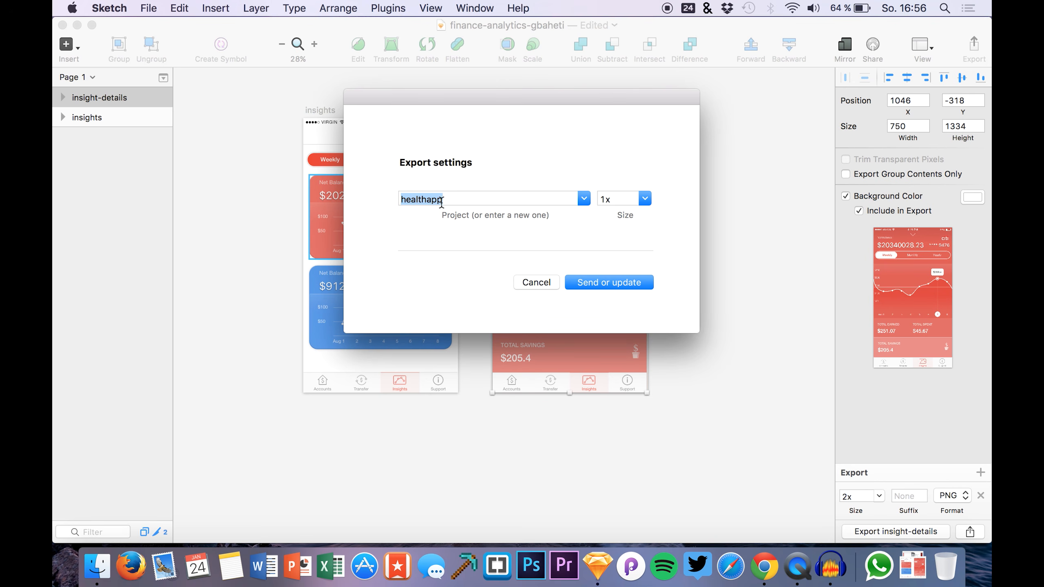
left_click(584, 286)
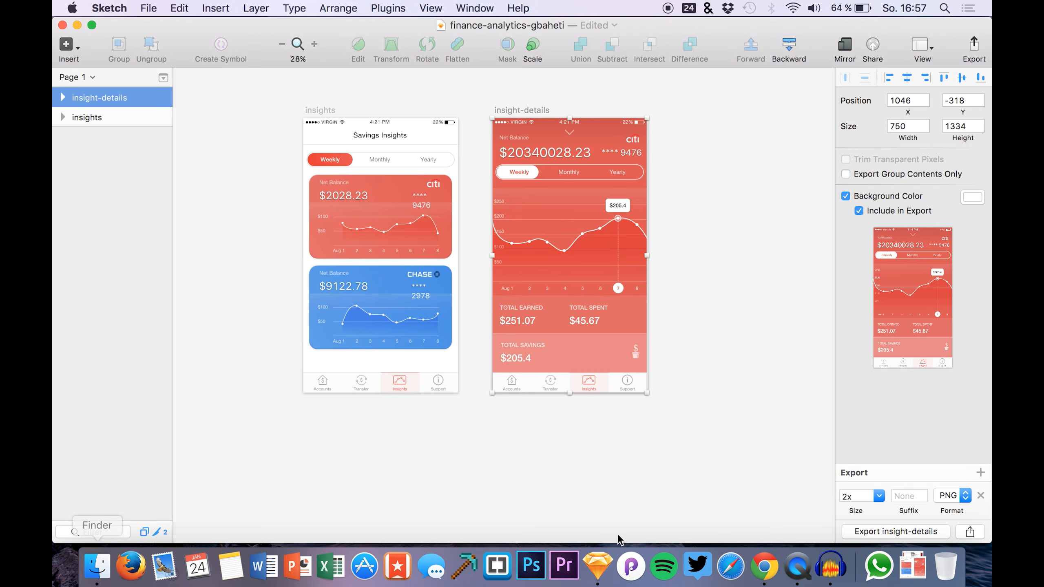
left_click(764, 566)
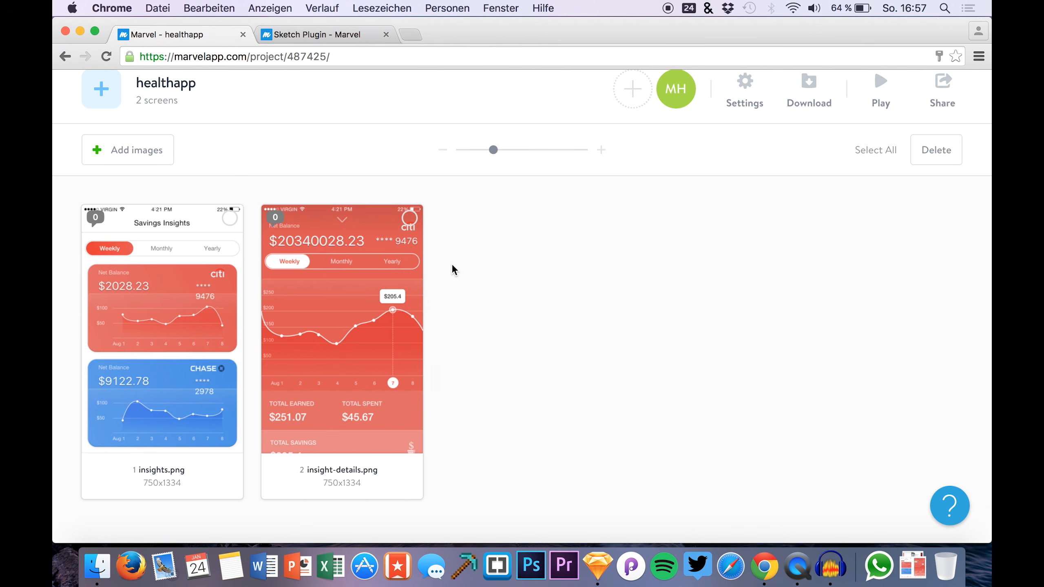
Open insights.png in Marvel's screen editor, scrolled to the Savings Insights header
mouse_move(354, 239)
scroll(657, 392, "up", 2)
scroll(590, 432, "down", 3)
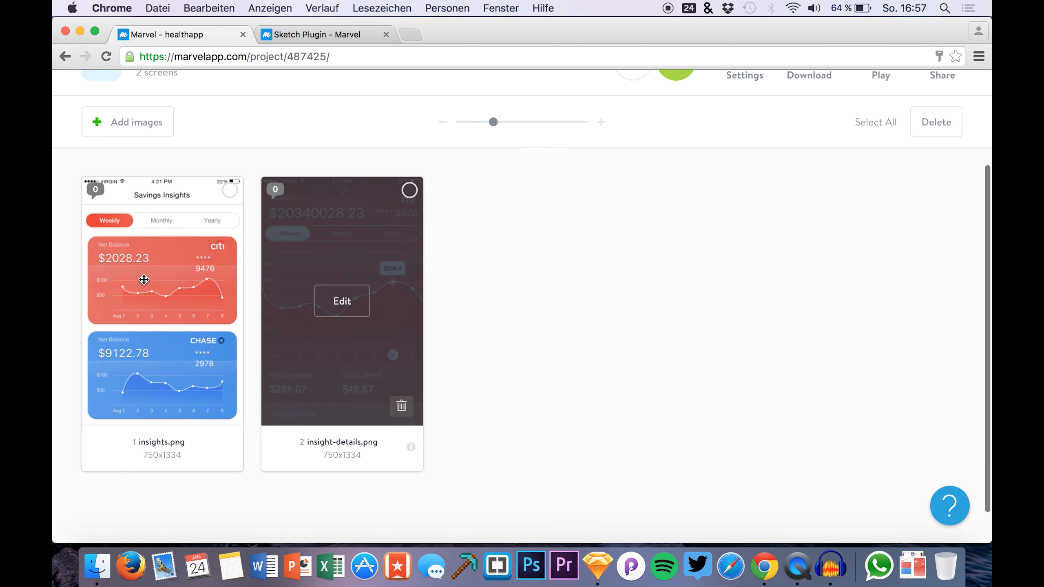
left_click(163, 300)
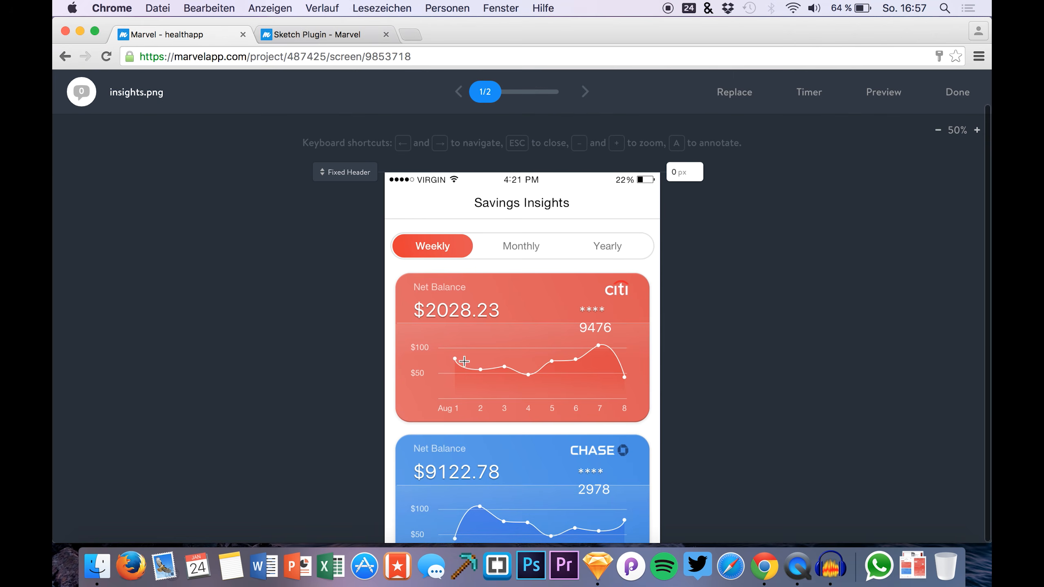
scroll(321, 360, "down", 4)
scroll(321, 360, "down", 3)
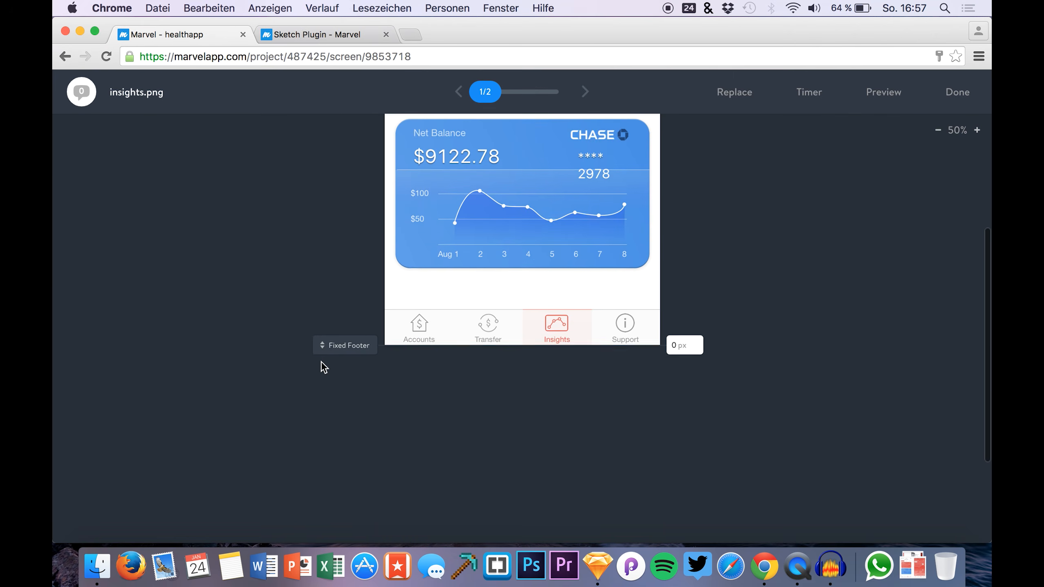
scroll(322, 360, "up", 3)
scroll(321, 360, "down", 5)
scroll(322, 360, "up", 3)
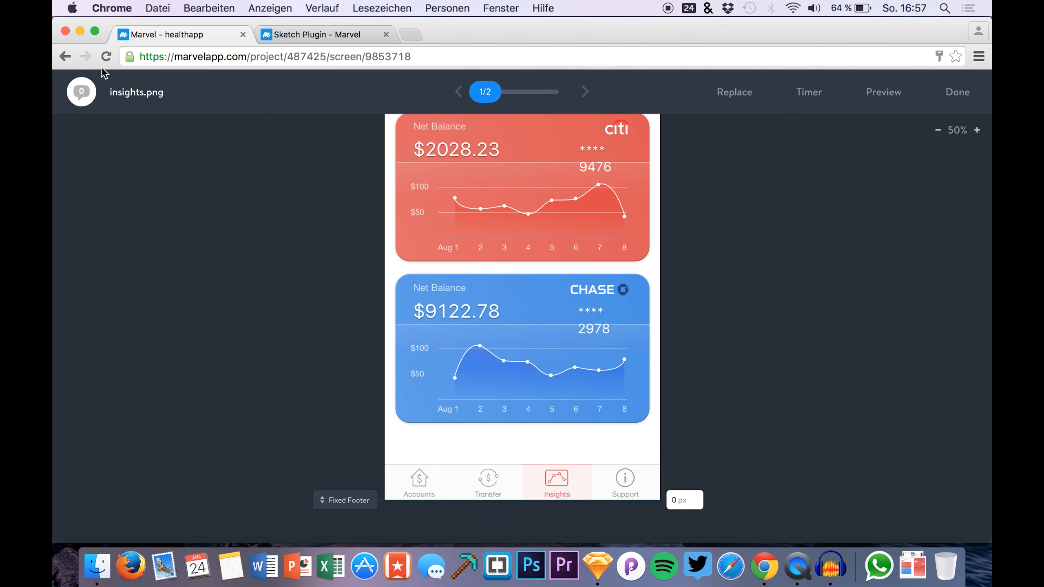
left_click(64, 57)
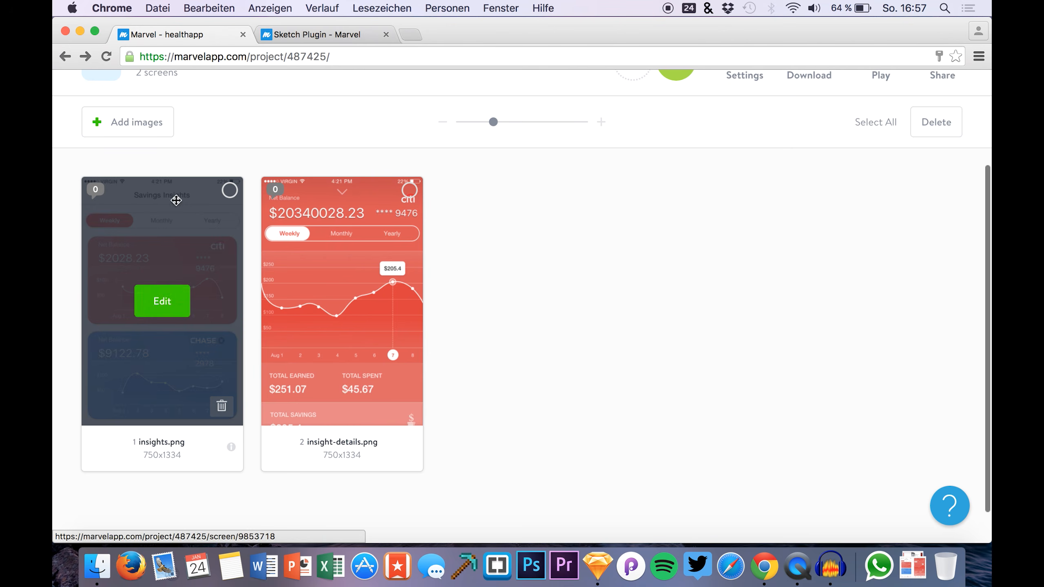
left_click(156, 305)
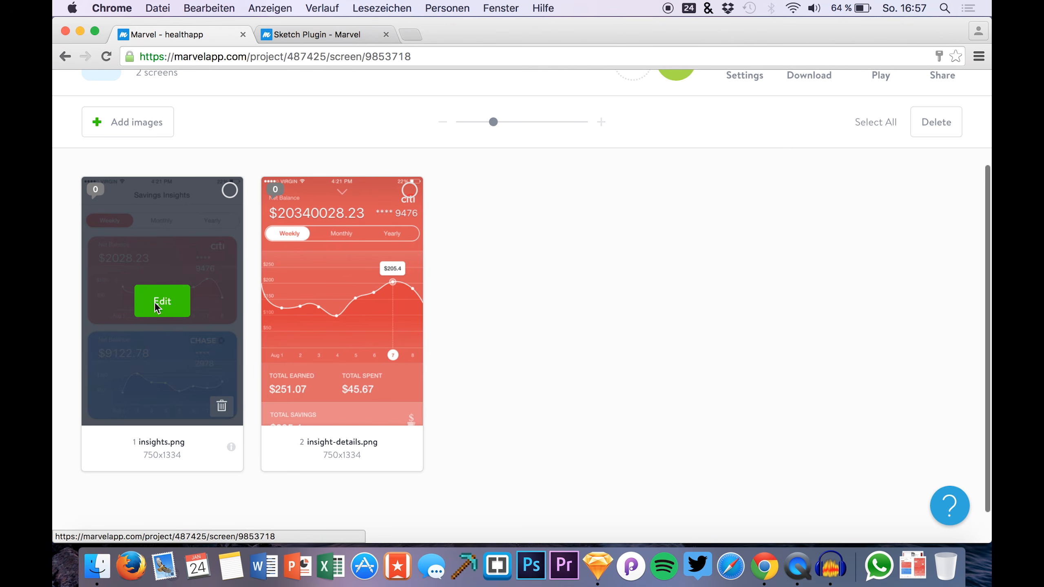
scroll(350, 439, "down", 6)
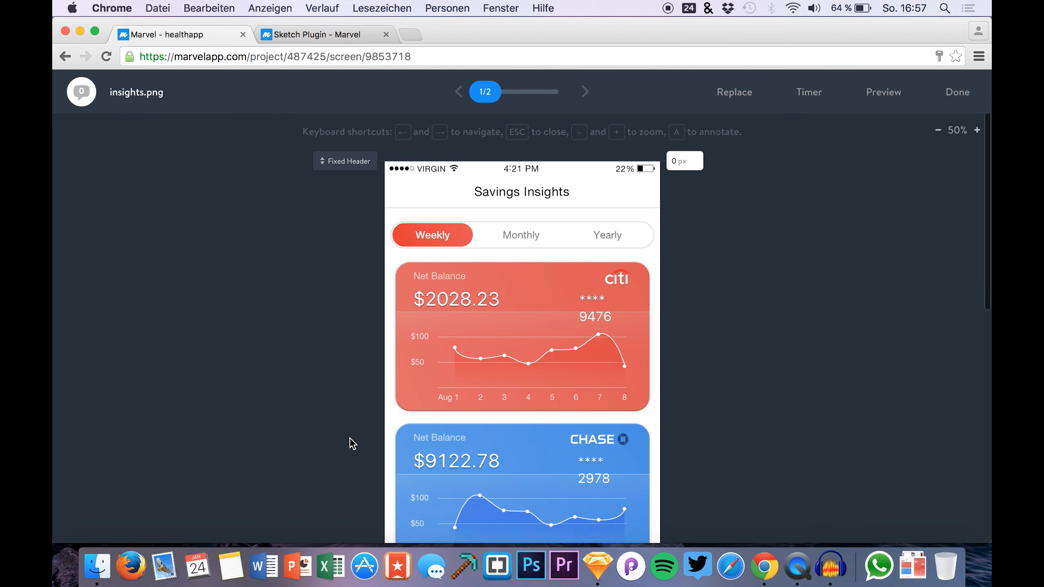
scroll(350, 439, "up", 4)
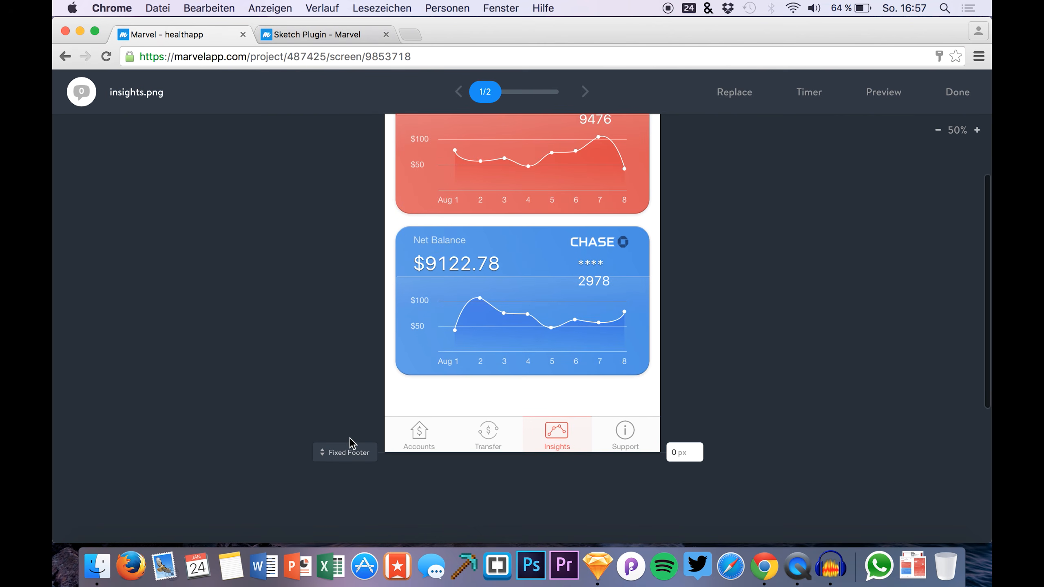
scroll(350, 439, "up", 2)
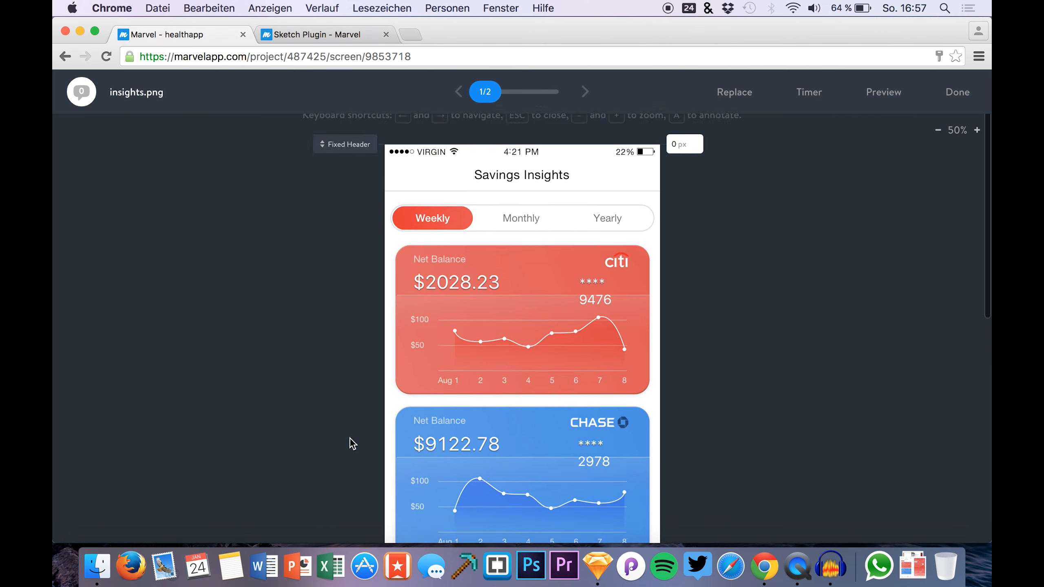
scroll(350, 440, "down", 4)
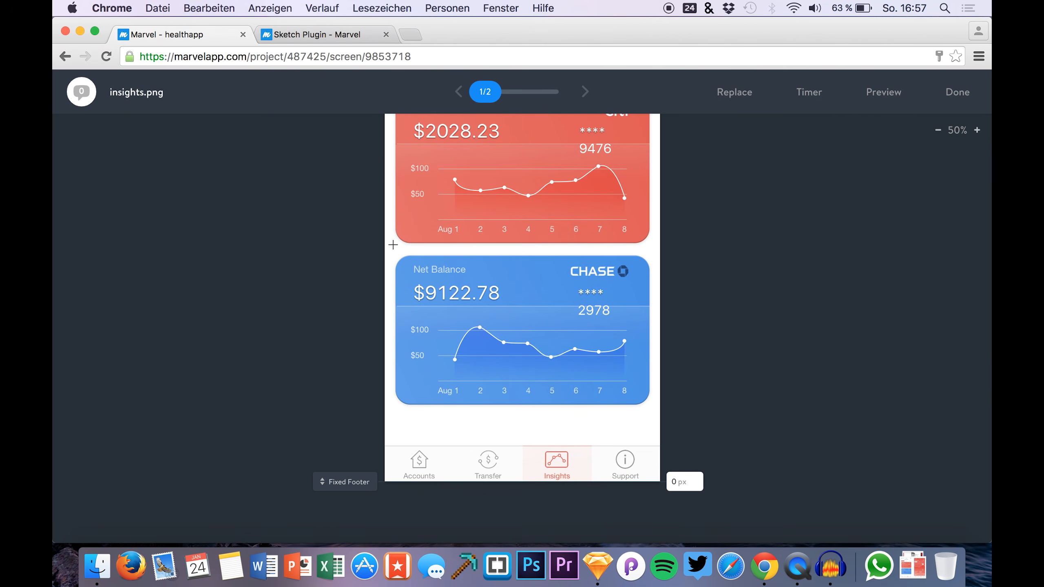
scroll(391, 180, "up", 2)
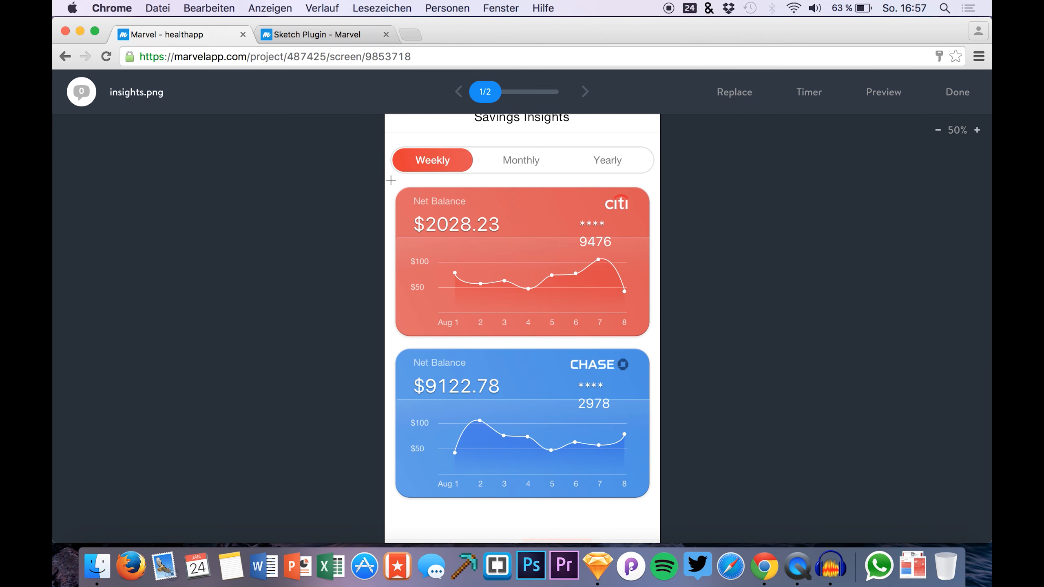
Add a Citi-card hotspot linking to insight-details.png with a Fade transition on click or tap
left_click_drag(391, 186, 650, 340)
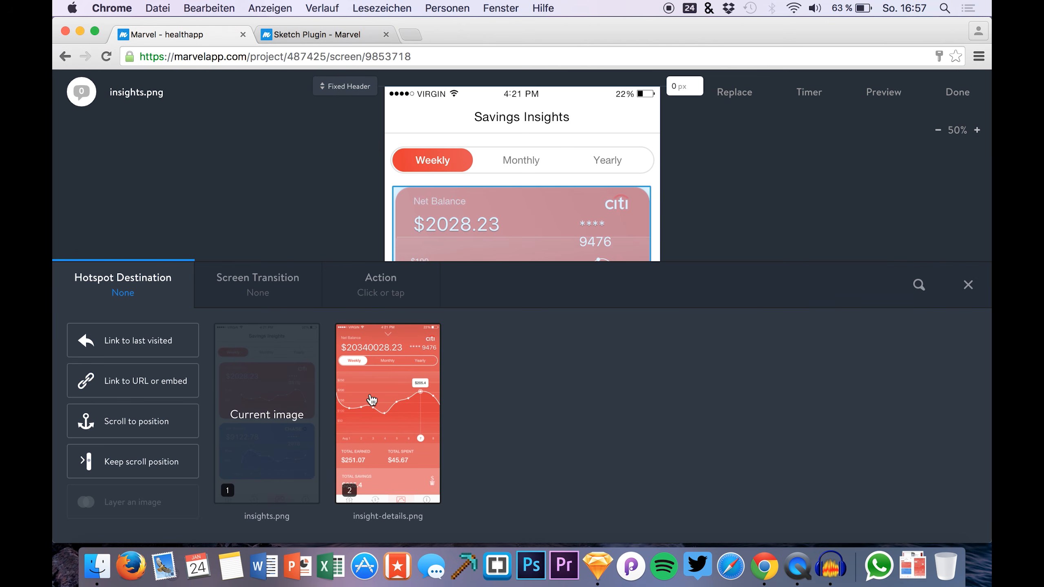
left_click(397, 408)
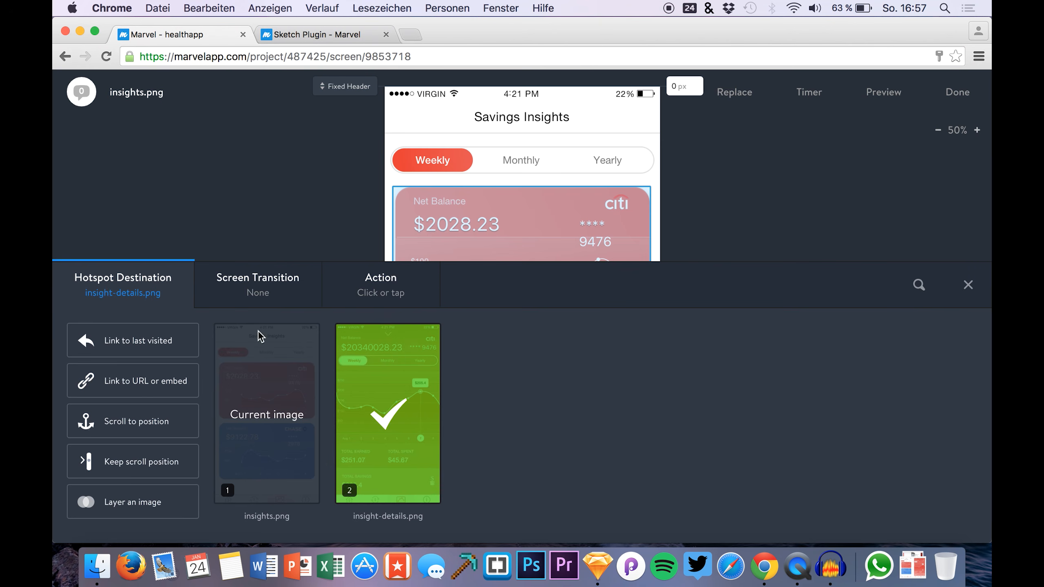
left_click(273, 288)
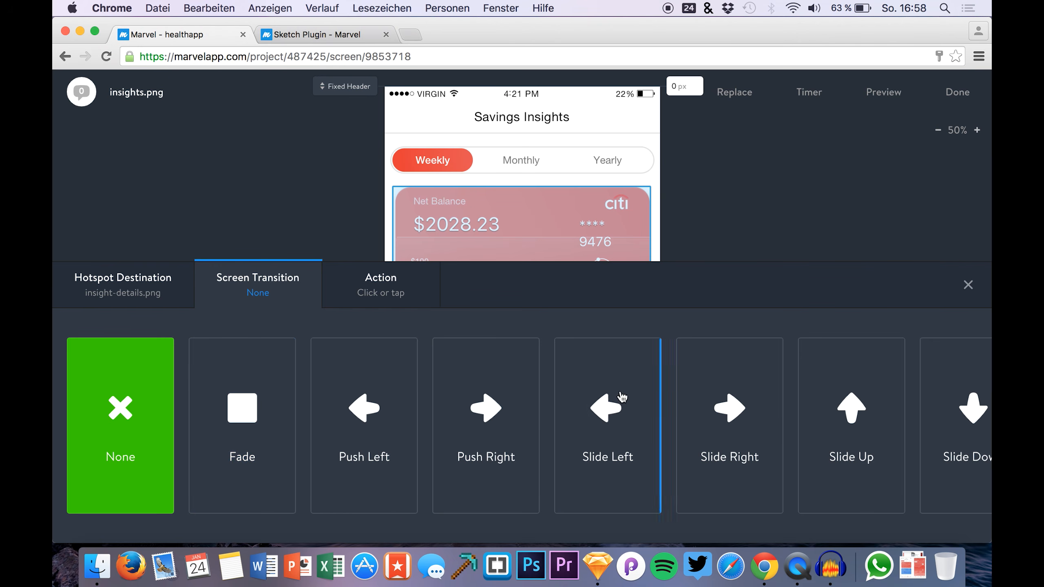
scroll(631, 440, "right", 3)
scroll(633, 442, "right", 10)
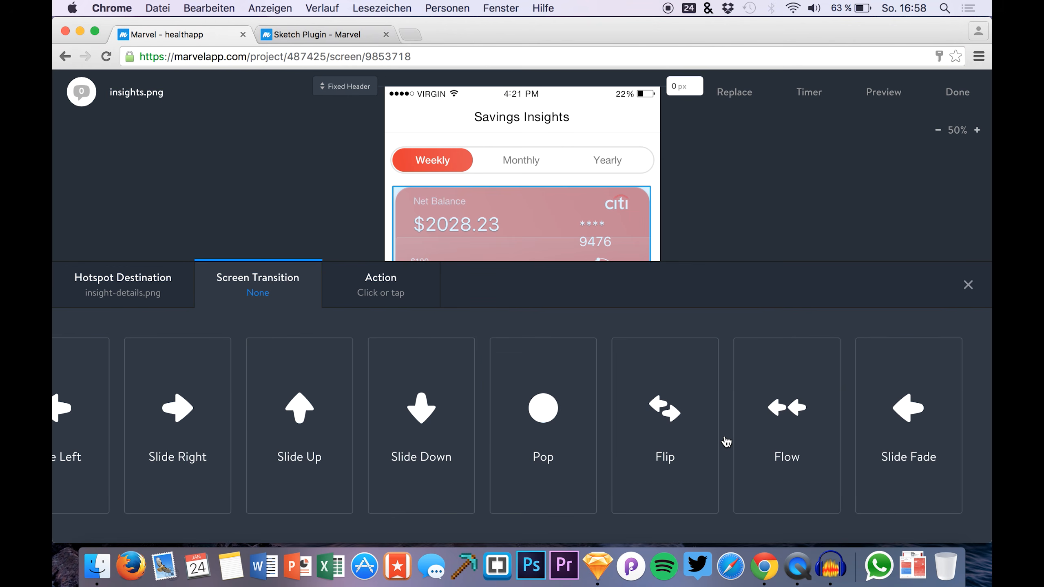
scroll(711, 407, "left", 12)
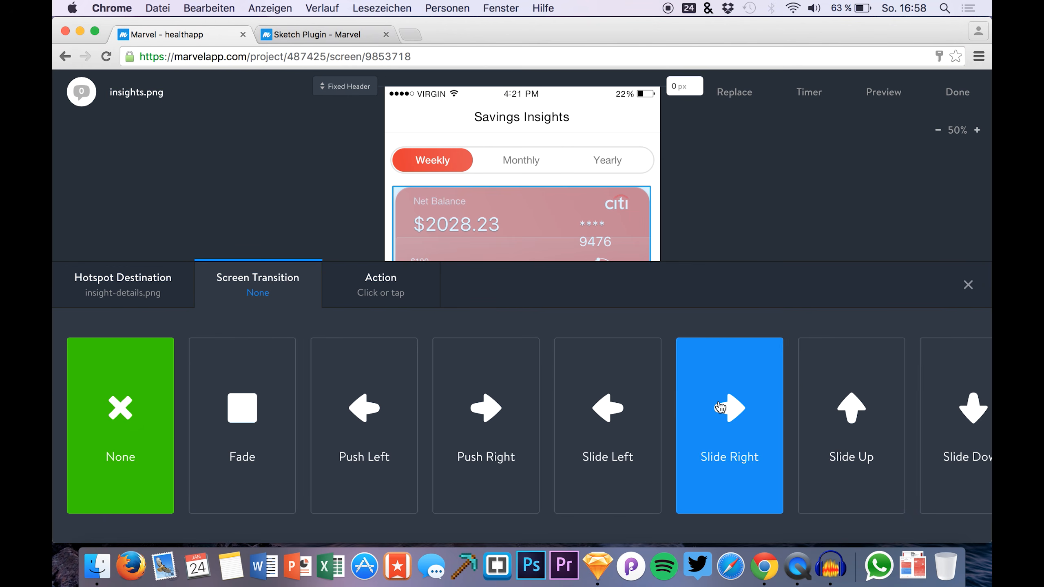
left_click(252, 422)
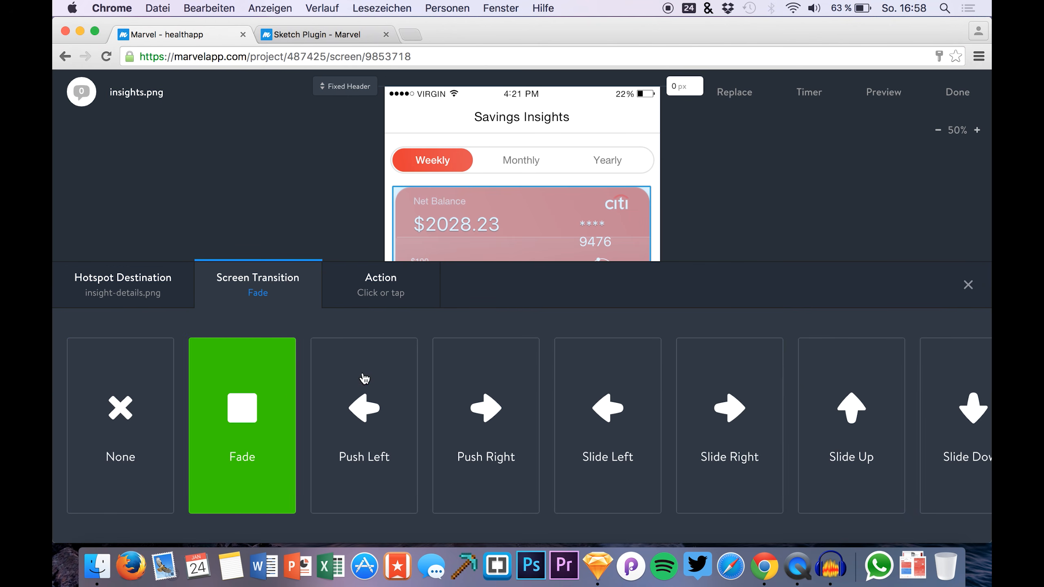
left_click(370, 291)
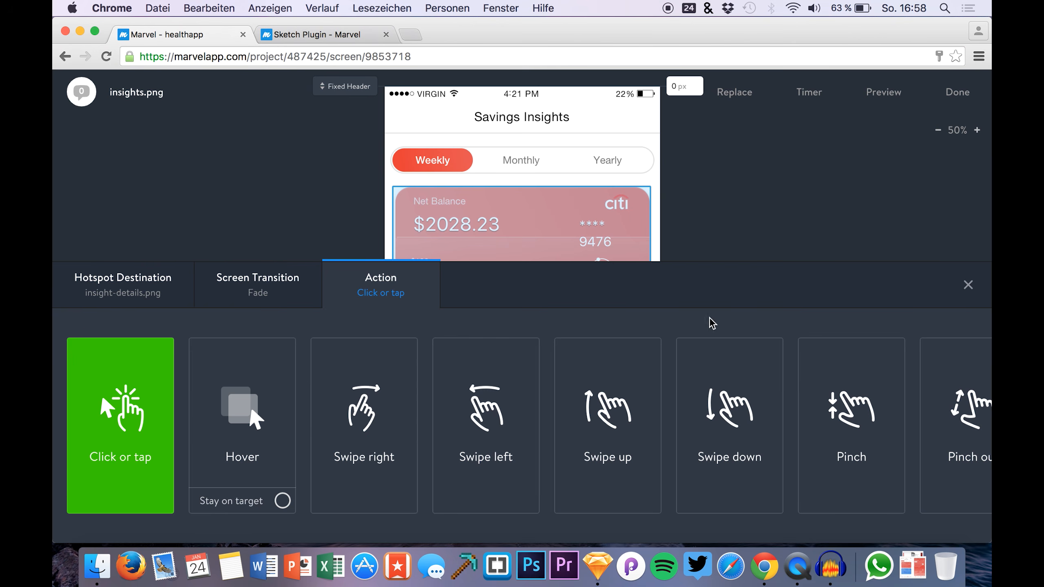
left_click(968, 285)
left_click(880, 92)
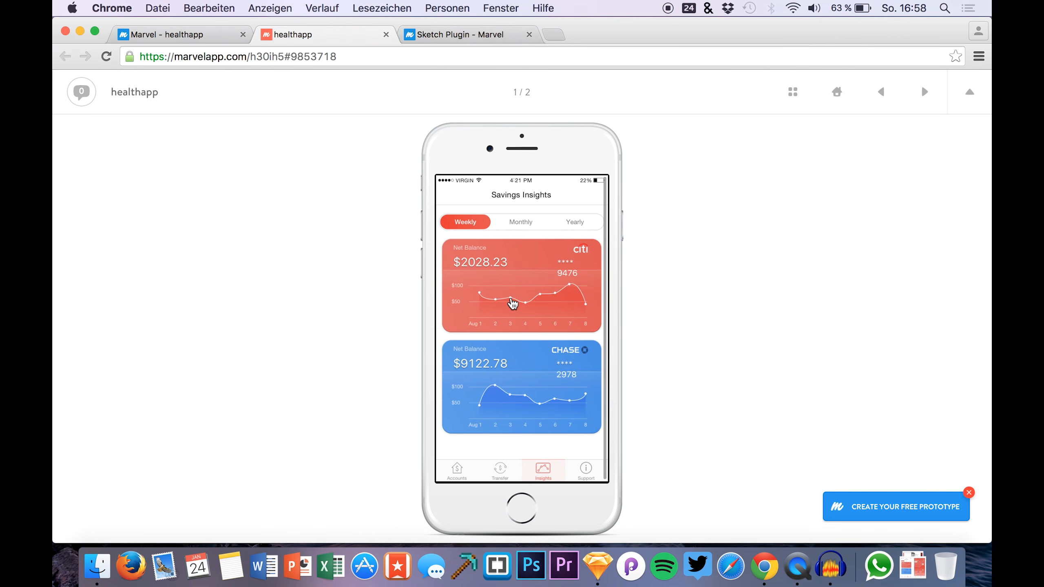
Test the Citi card hotspot in preview, then play the prototype from the project page
left_click(513, 304)
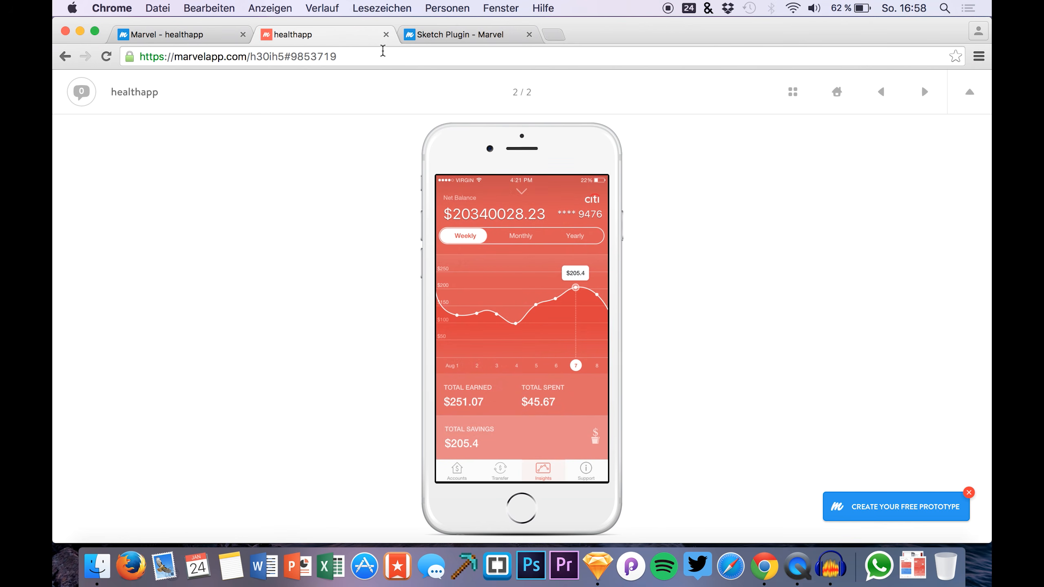
left_click(386, 34)
left_click(954, 95)
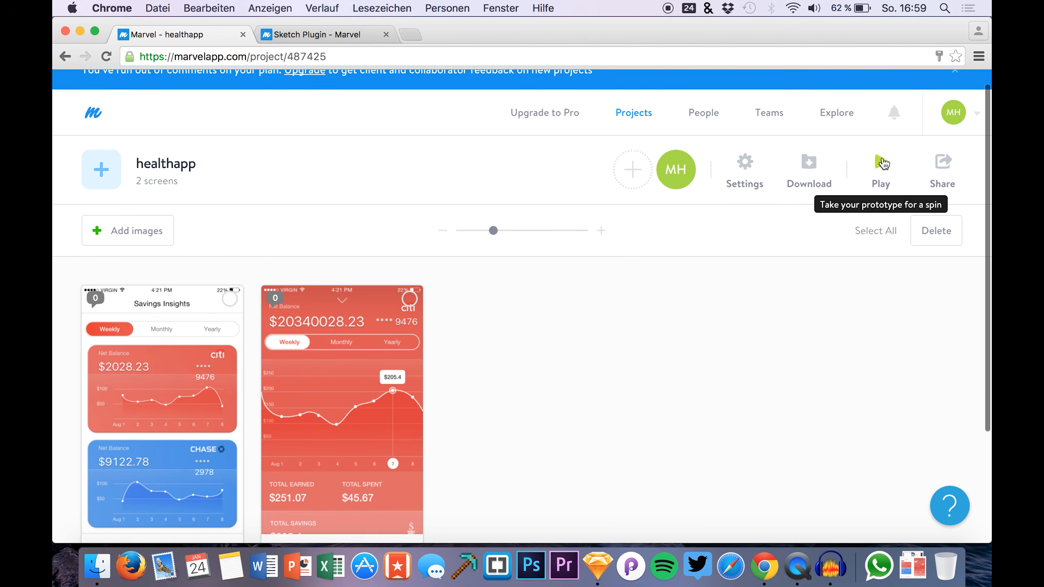
left_click(881, 162)
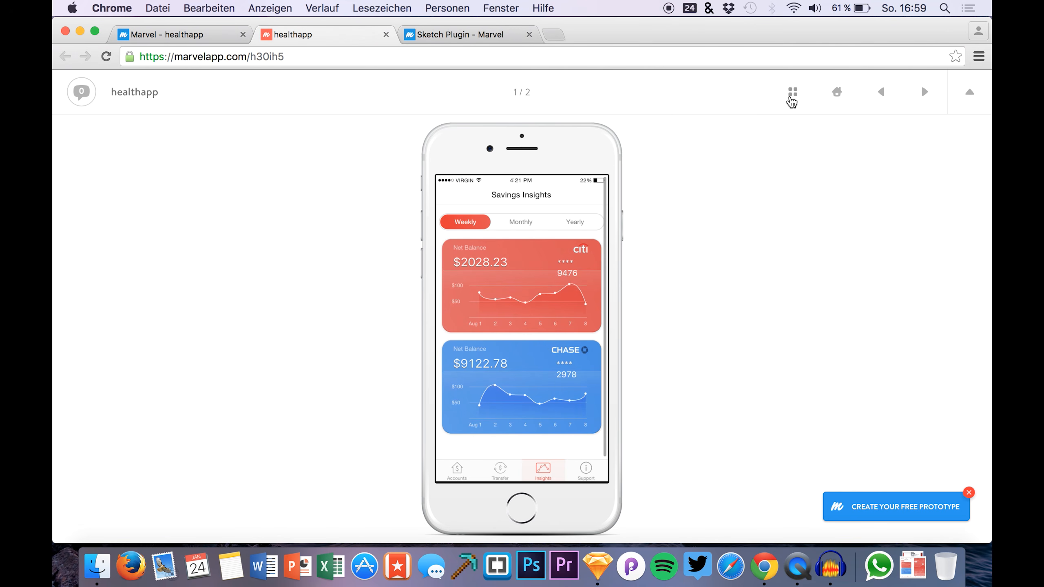
Switch between insight-details and Savings Insights using the screen overview and home button, then close the preview
left_click(792, 102)
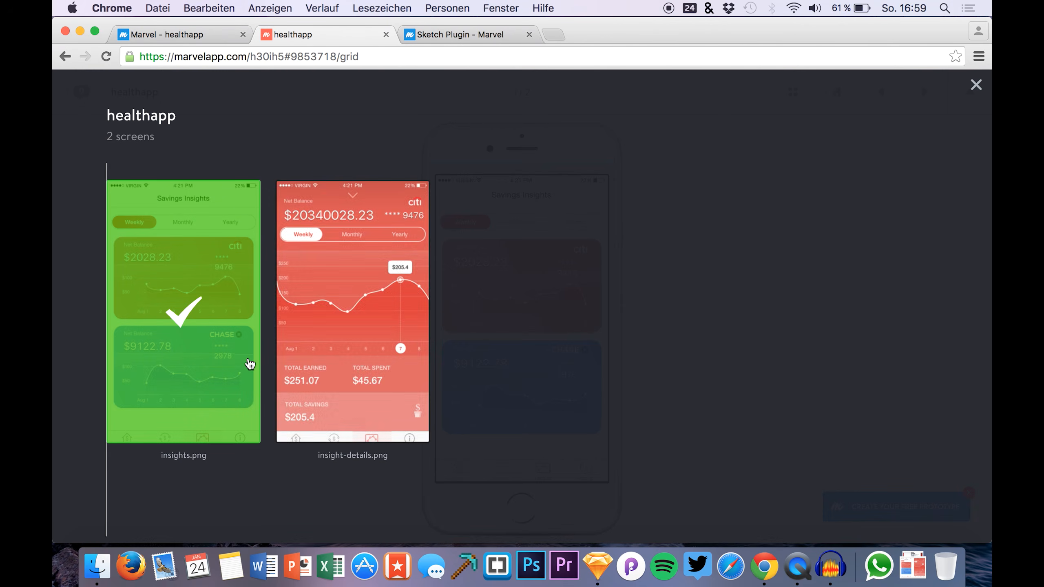
left_click(355, 275)
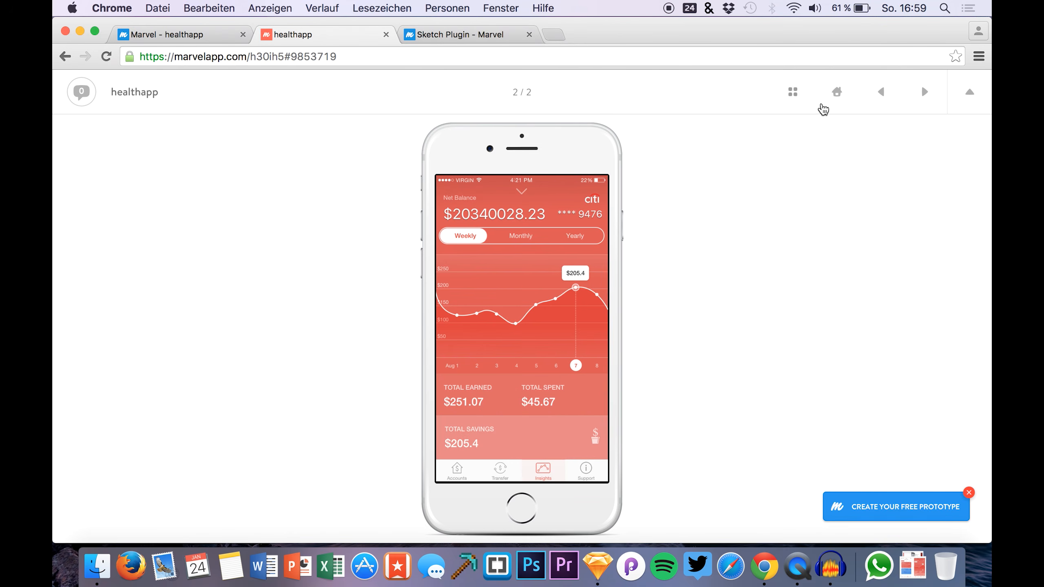
left_click(824, 99)
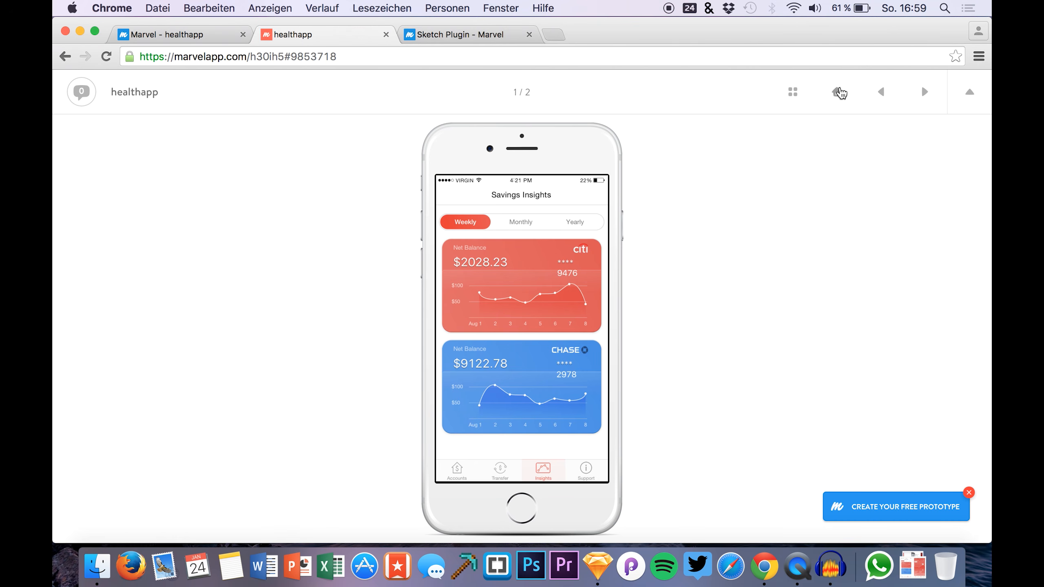
left_click(792, 93)
left_click(354, 233)
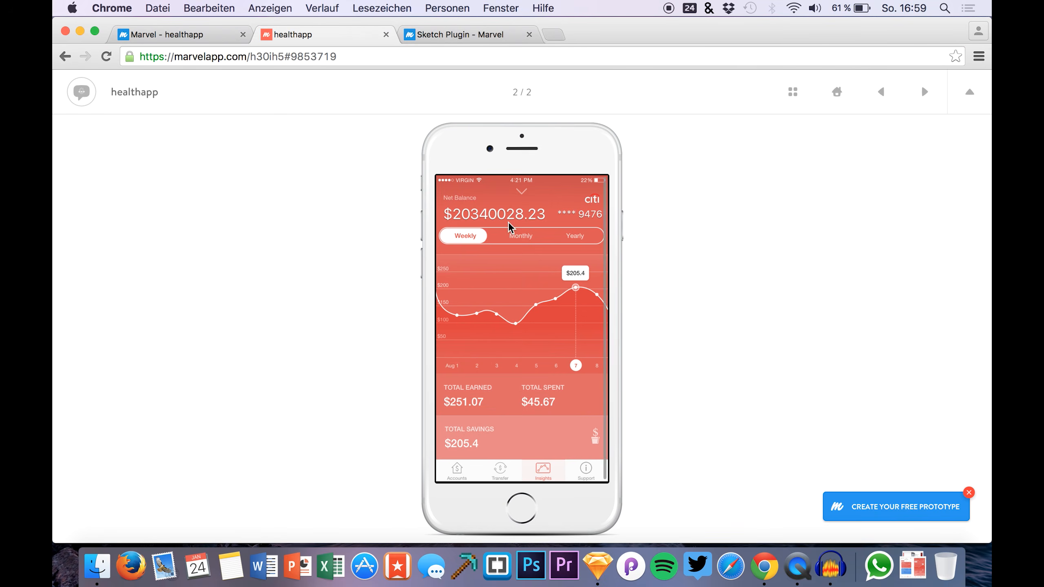
left_click(836, 101)
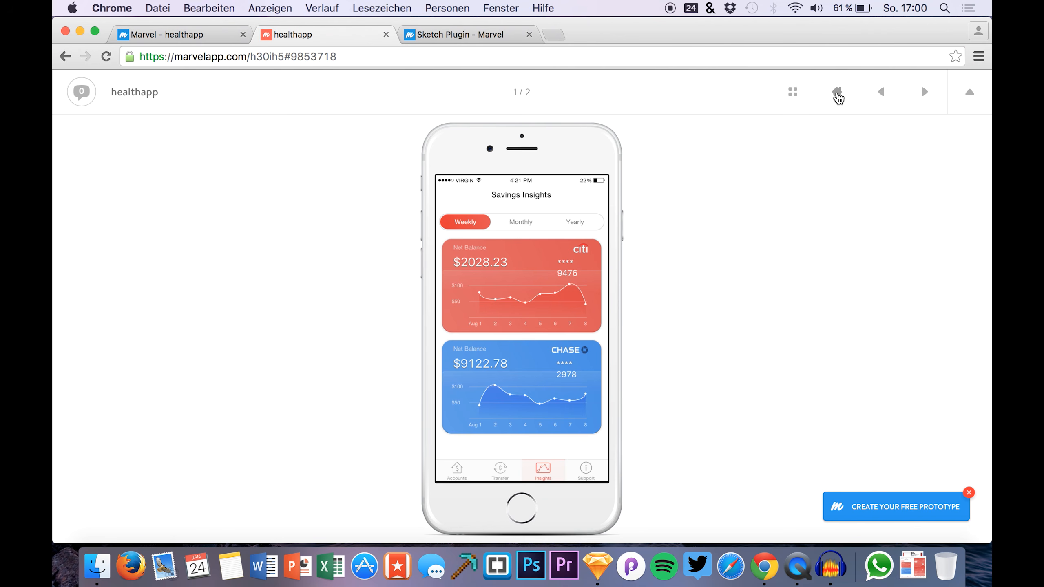
left_click(386, 35)
Dismiss the out-of-comments banner and bring up the healthapp project's Share dialog
scroll(246, 251, "up", 2)
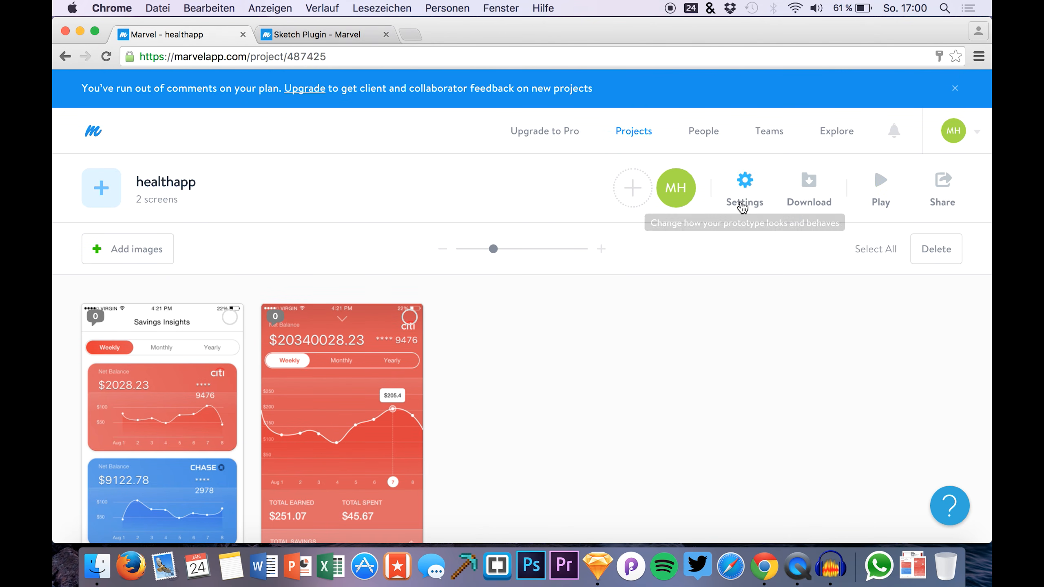
scroll(788, 324, "down", 5)
scroll(788, 325, "up", 5)
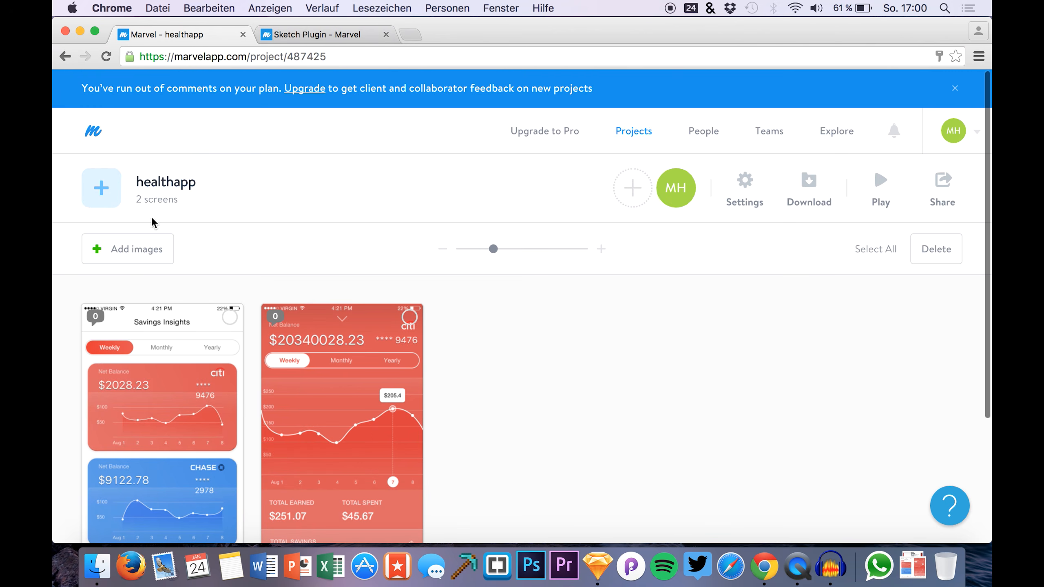
left_click(957, 90)
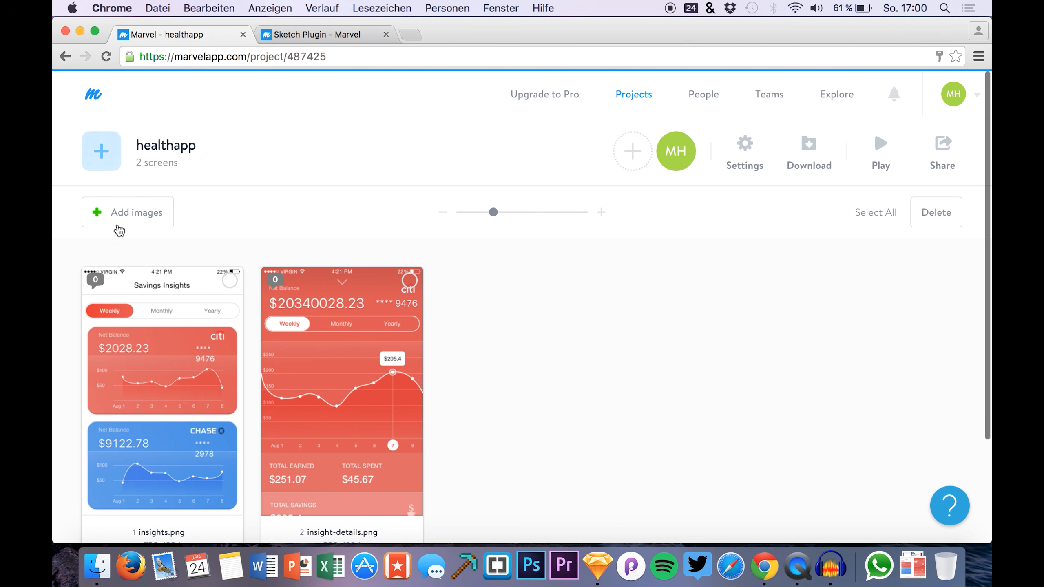
mouse_move(159, 211)
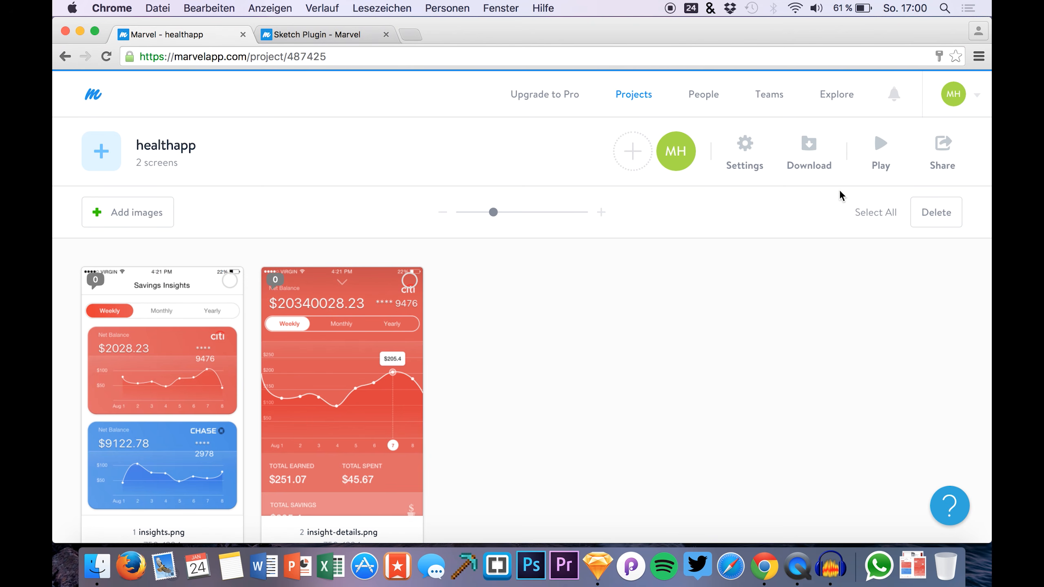
left_click(945, 153)
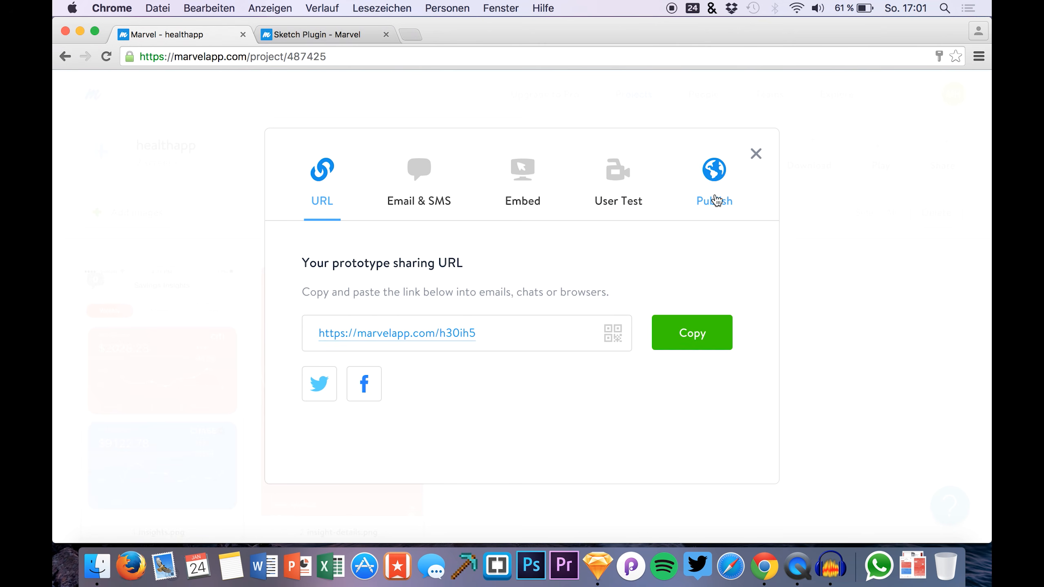
Browse the Publish, Embed and User Test share options, ending on Email & SMS
left_click(706, 185)
left_click(543, 160)
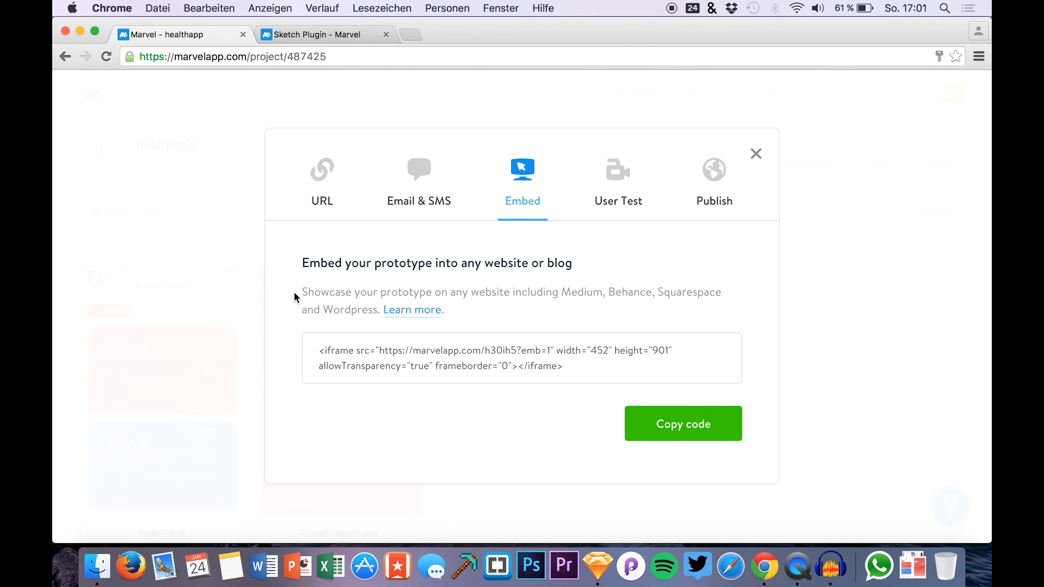
left_click(629, 195)
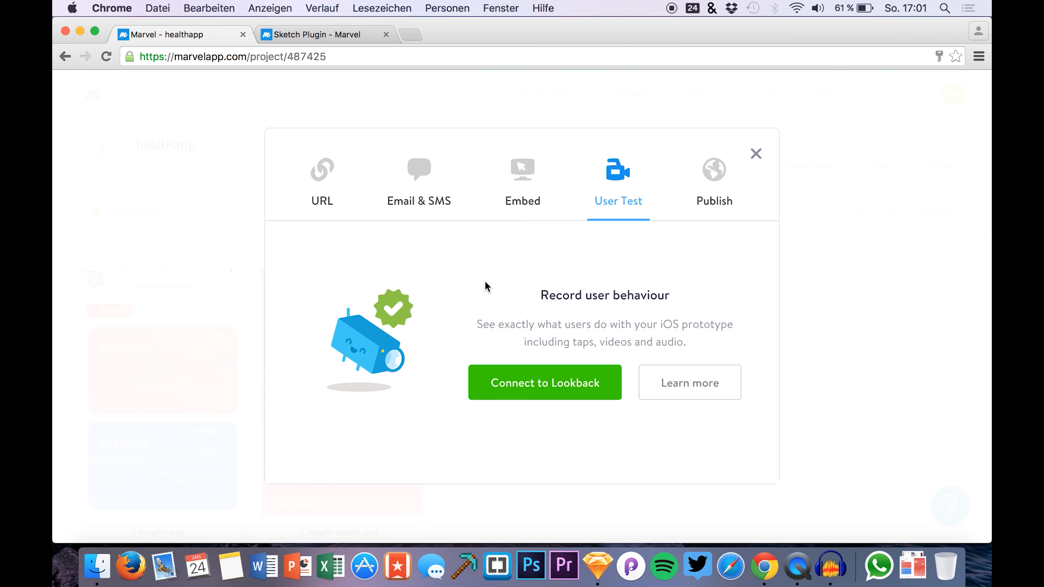
left_click(522, 202)
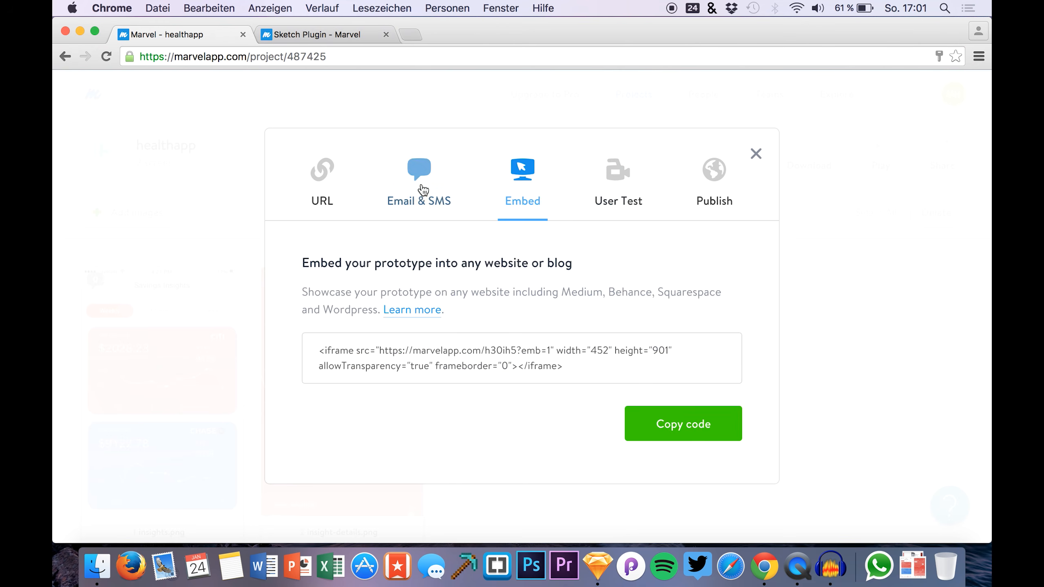
left_click(423, 190)
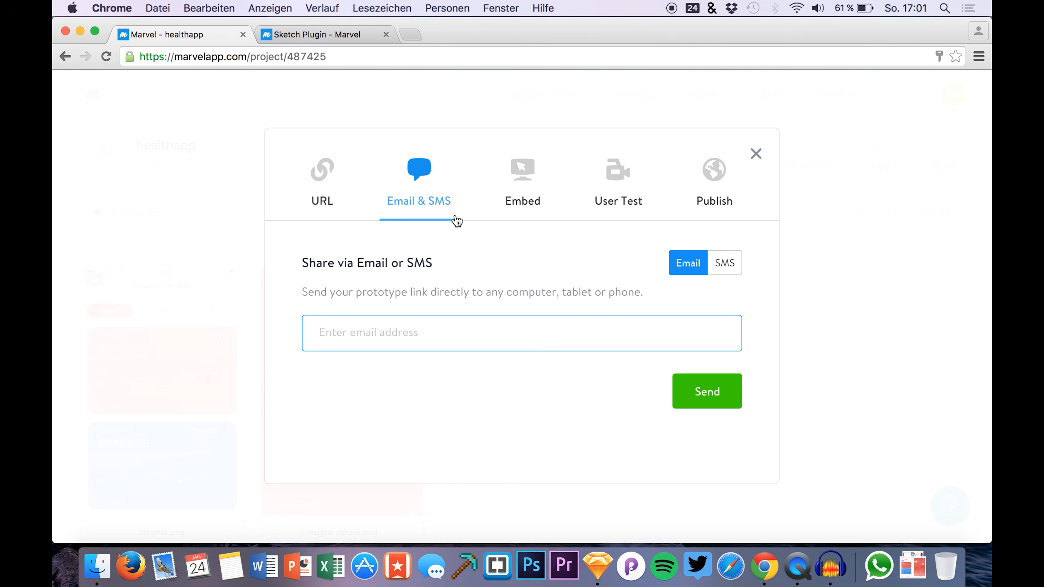
Close the Share dialog, open the finance project, and go to the People page
left_click(756, 154)
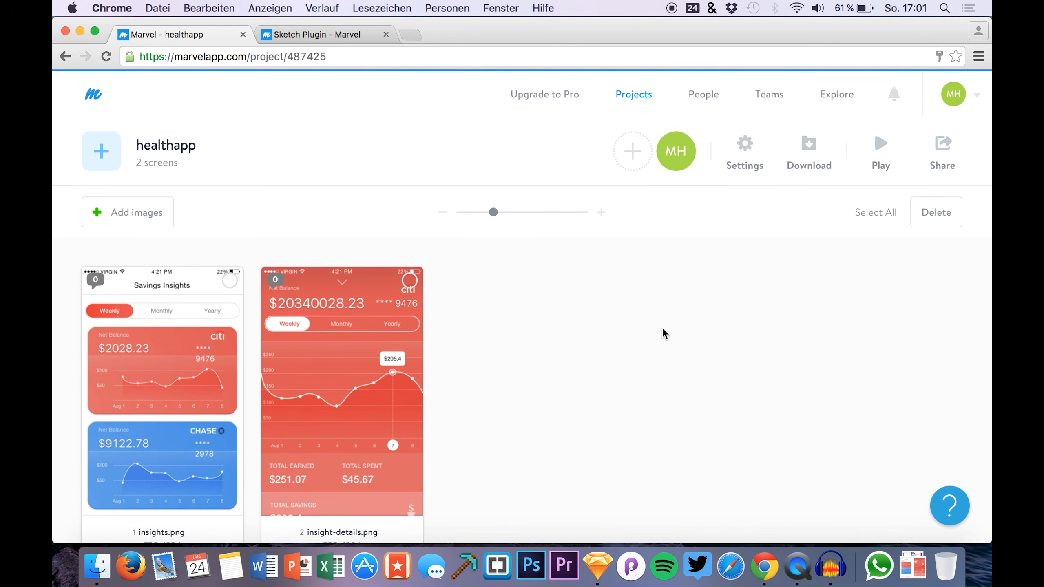
scroll(560, 343, "down", 2)
left_click_drag(493, 174, 475, 177)
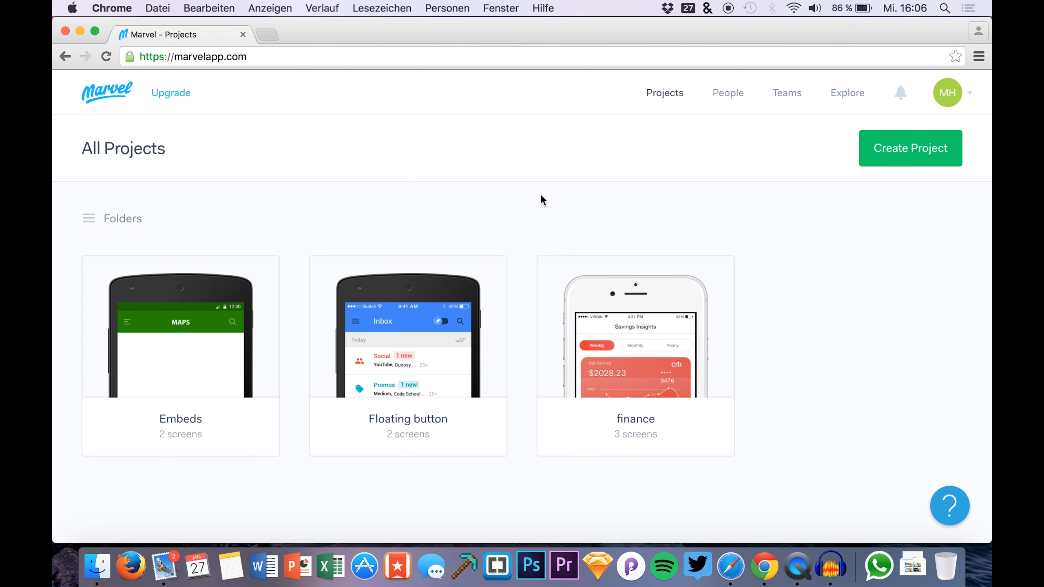
left_click(621, 327)
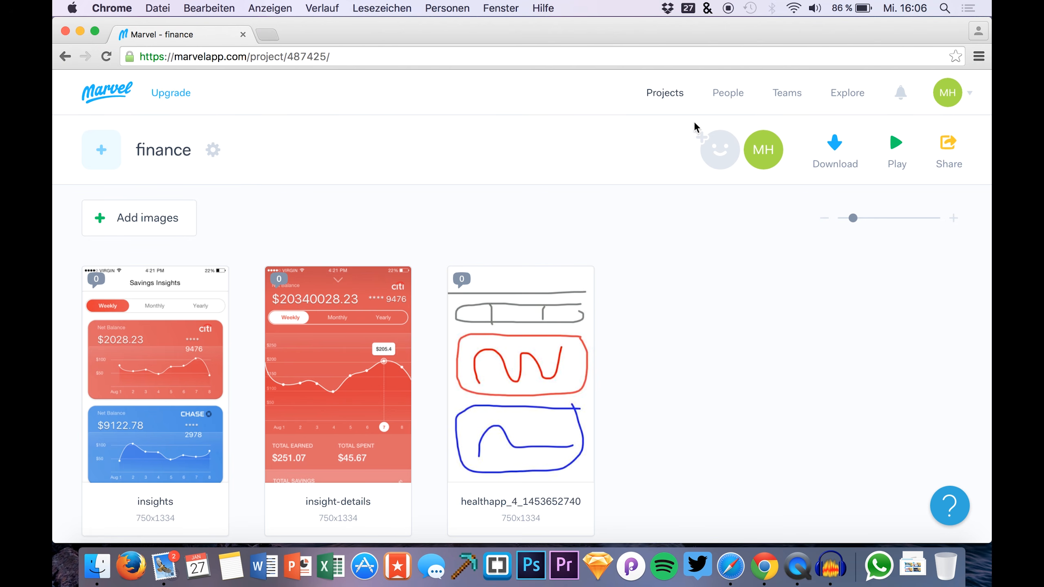
left_click(728, 95)
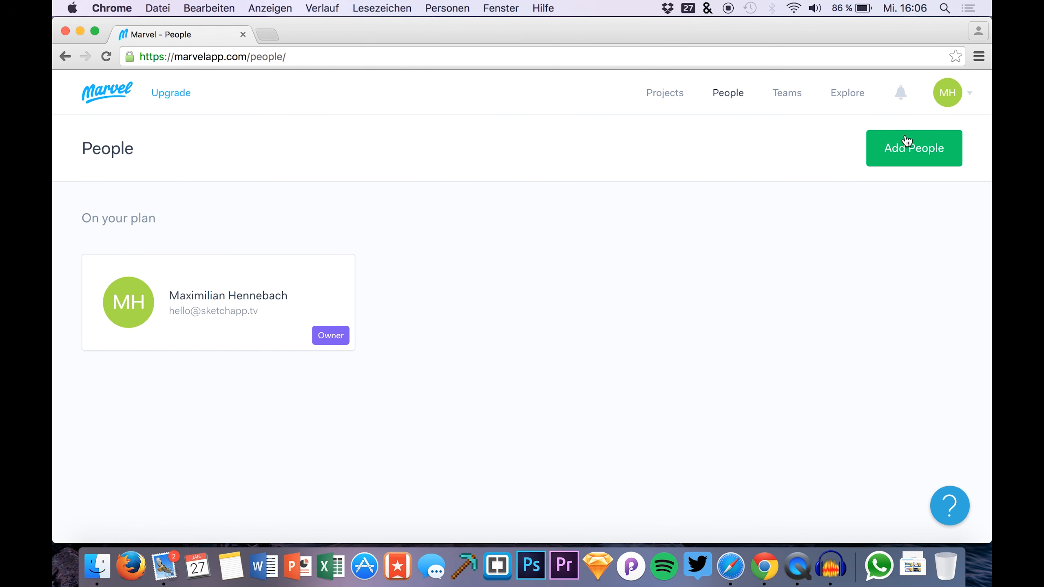
Invite a new collaborator to the plan by entering their e-mail address
left_click(902, 161)
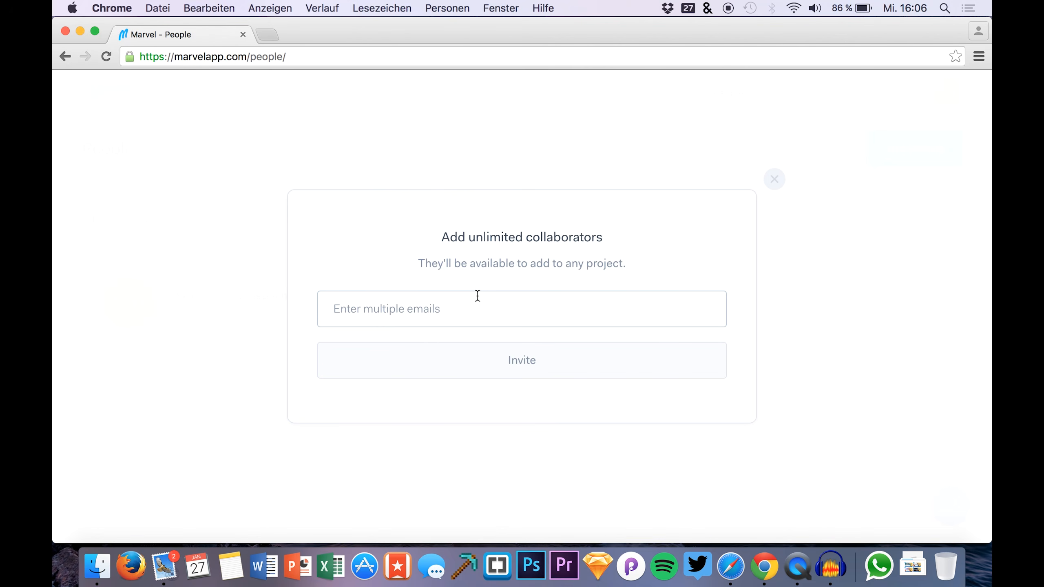
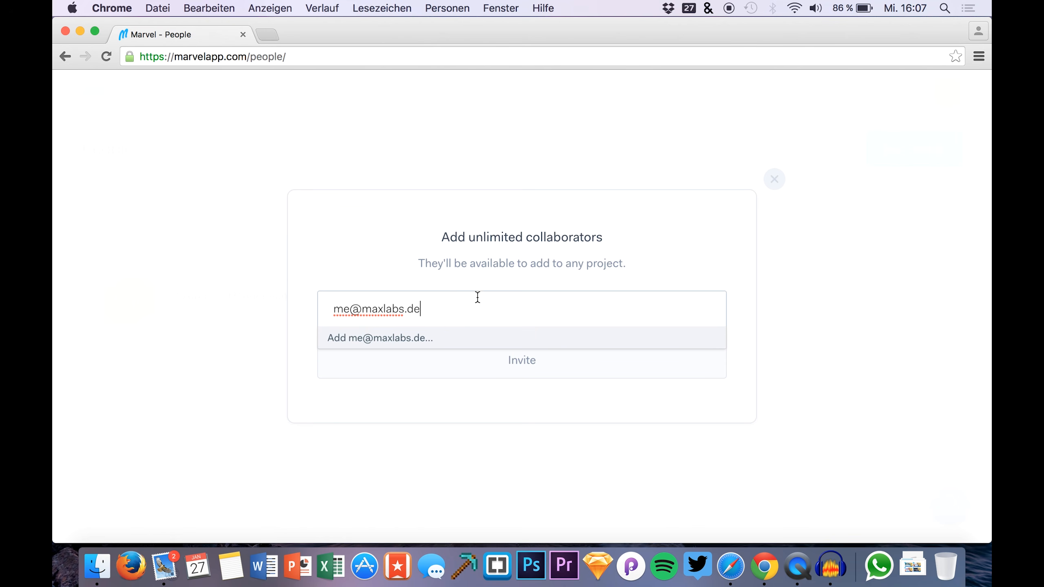
left_click(511, 365)
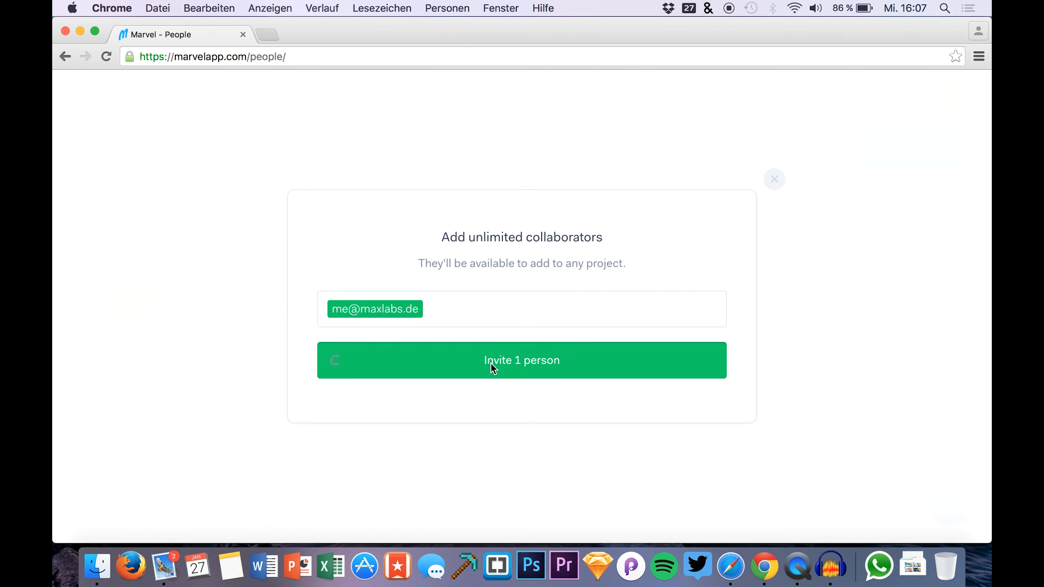
left_click(491, 362)
mouse_move(309, 431)
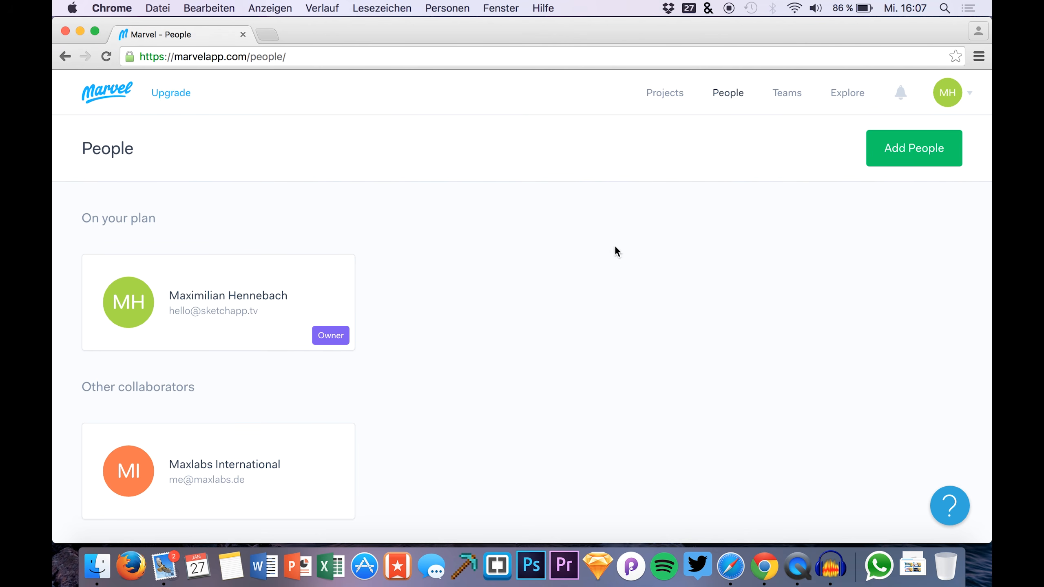
left_click(727, 564)
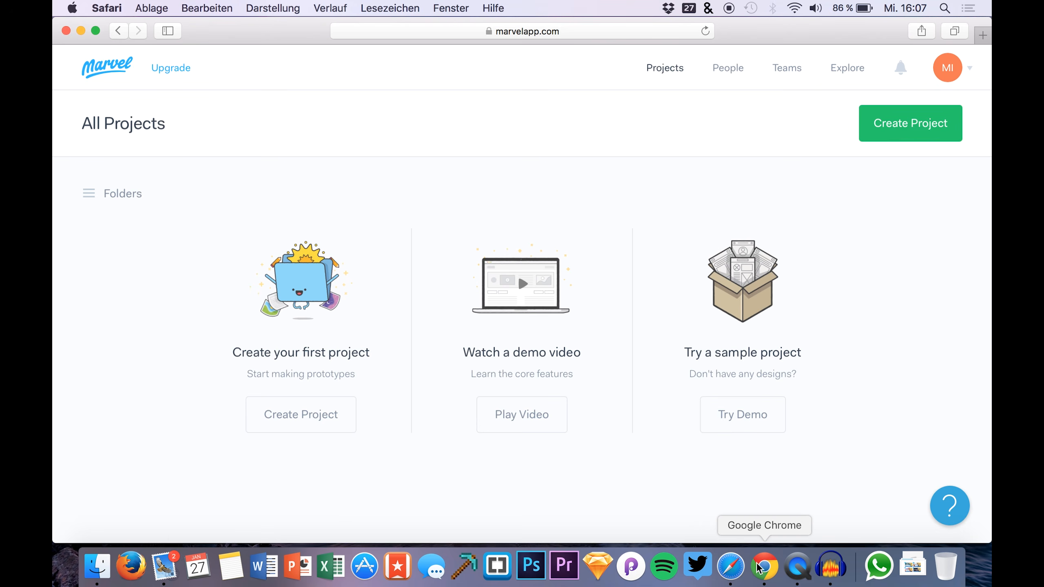
Tick the newly invited collaborator in the finance project's collaborator list and update it
left_click(764, 567)
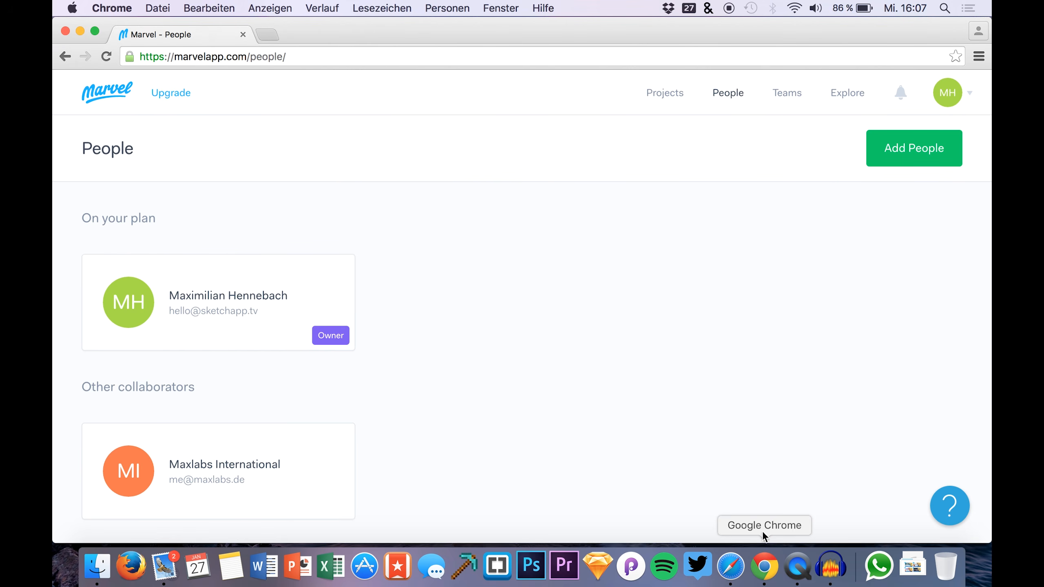
left_click(666, 95)
left_click(640, 322)
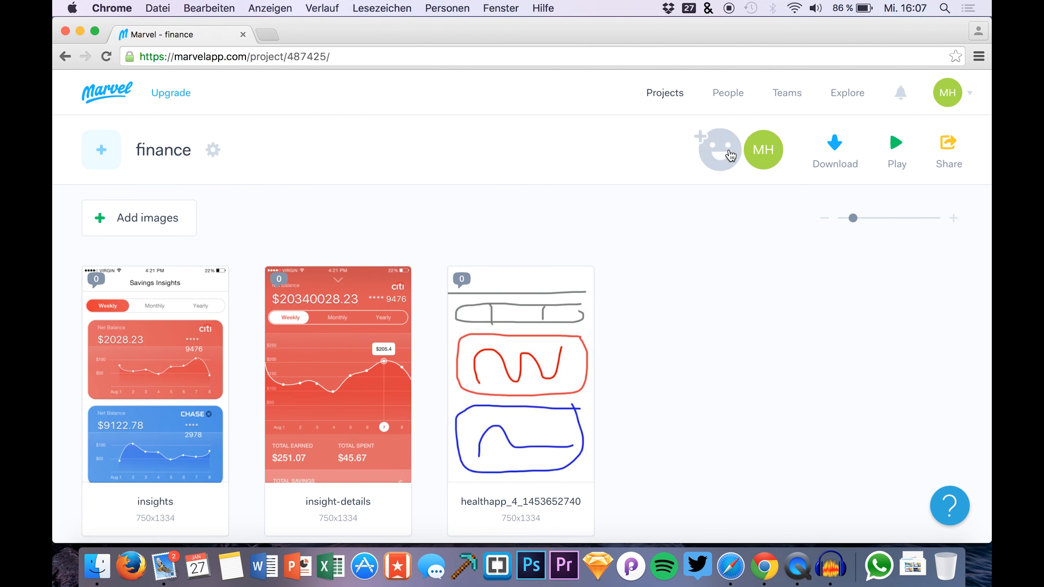
left_click(719, 151)
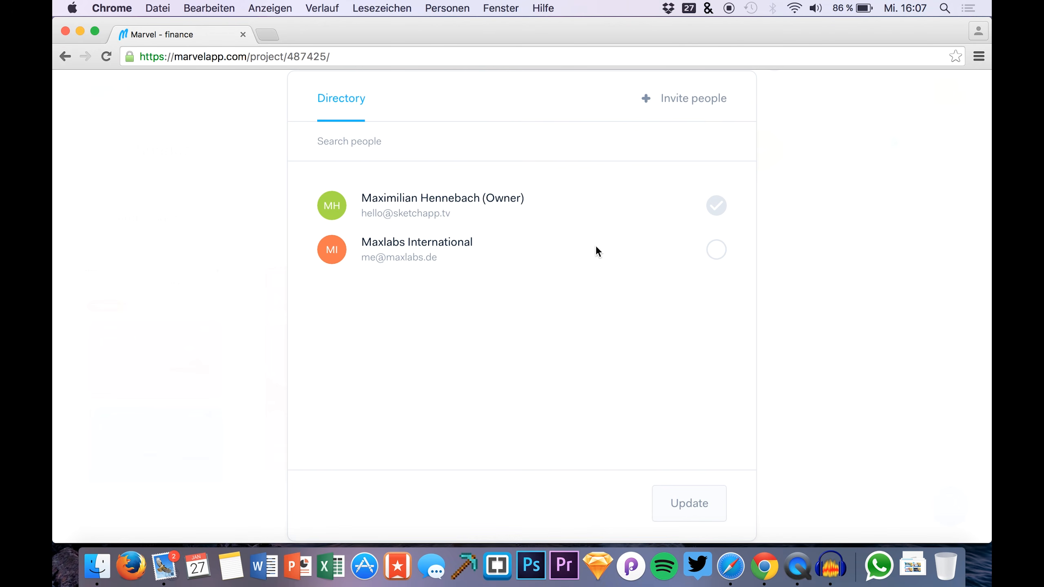
left_click(720, 253)
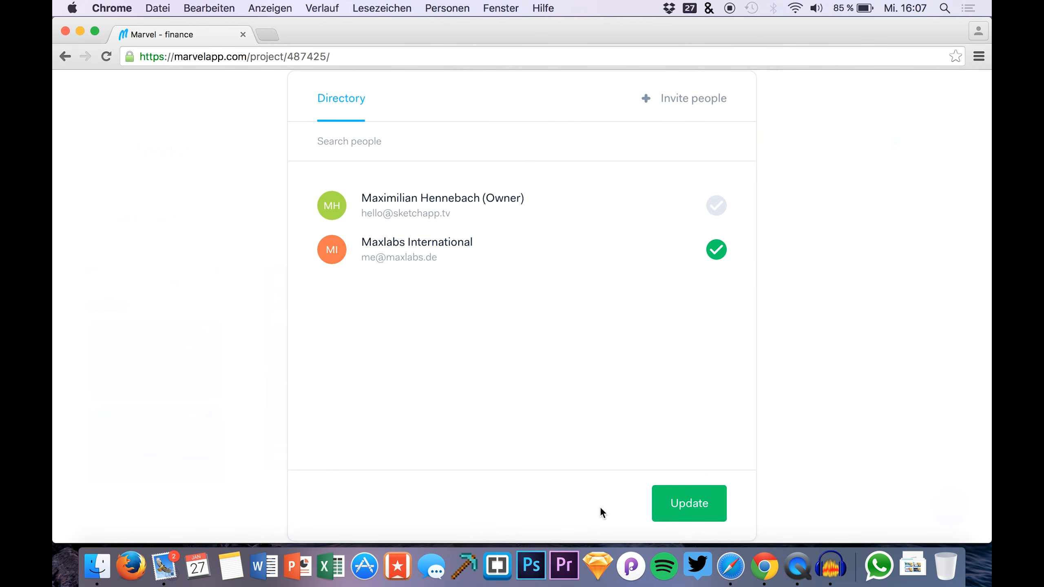
left_click(691, 506)
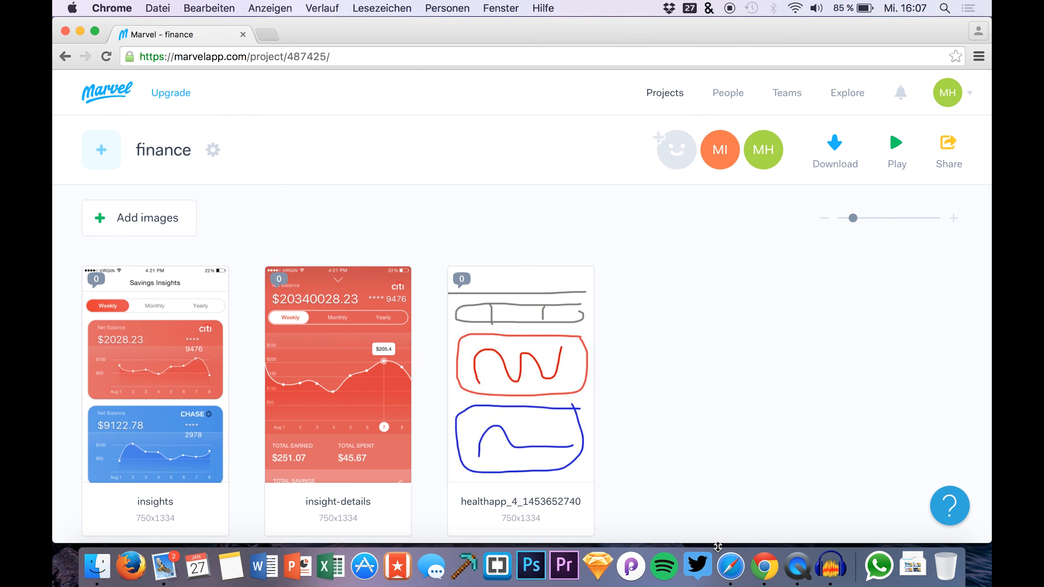
In the collaborator's browser, reload Marvel's projects and open the shared finance project
left_click(731, 566)
key("super+r")
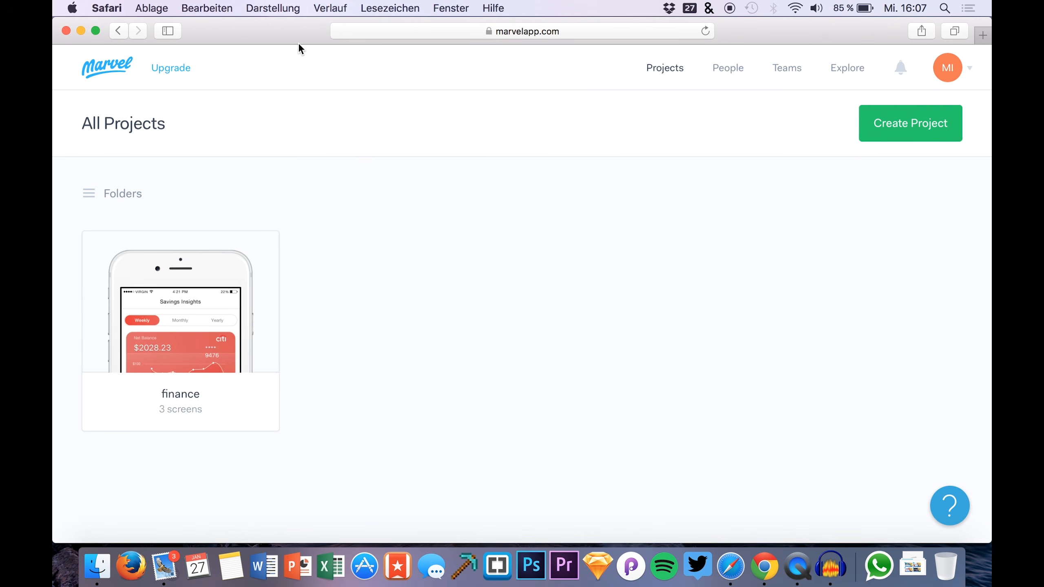
mouse_move(277, 334)
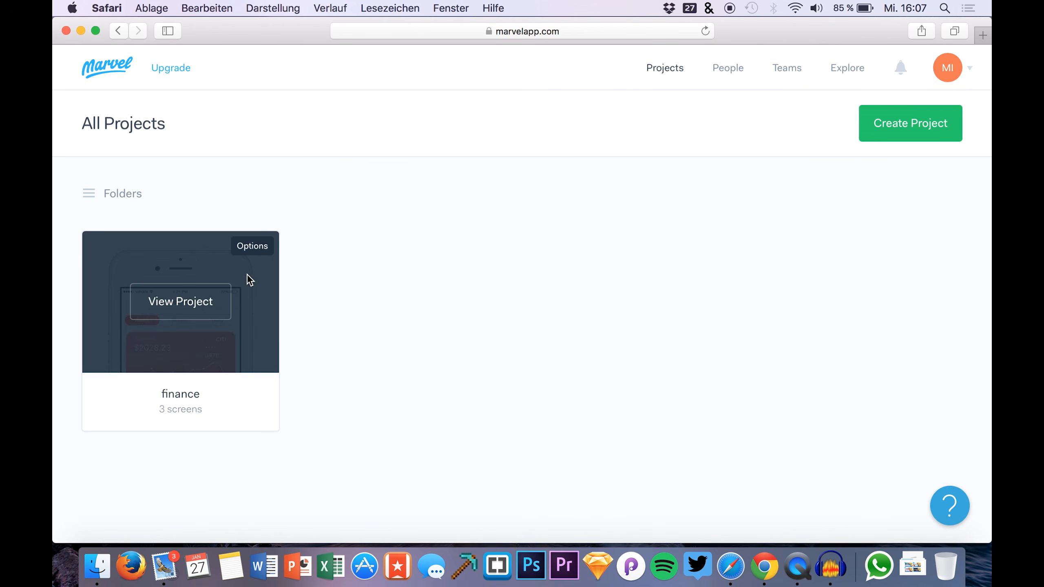
left_click(163, 302)
Open the insights screen, dismiss the hotspot destination settings, and show its '0 comments' panel
mouse_move(348, 335)
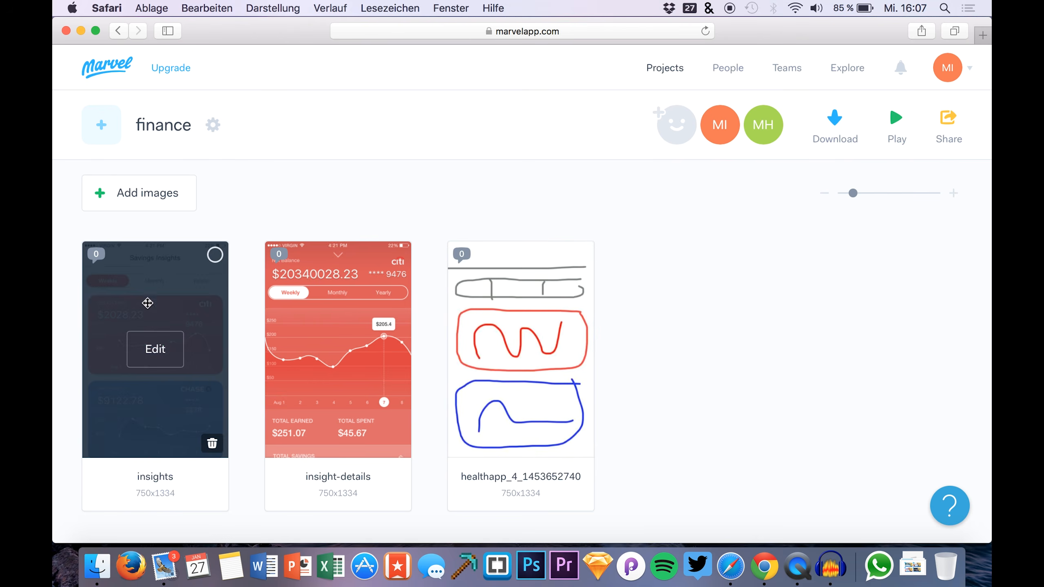
left_click(155, 348)
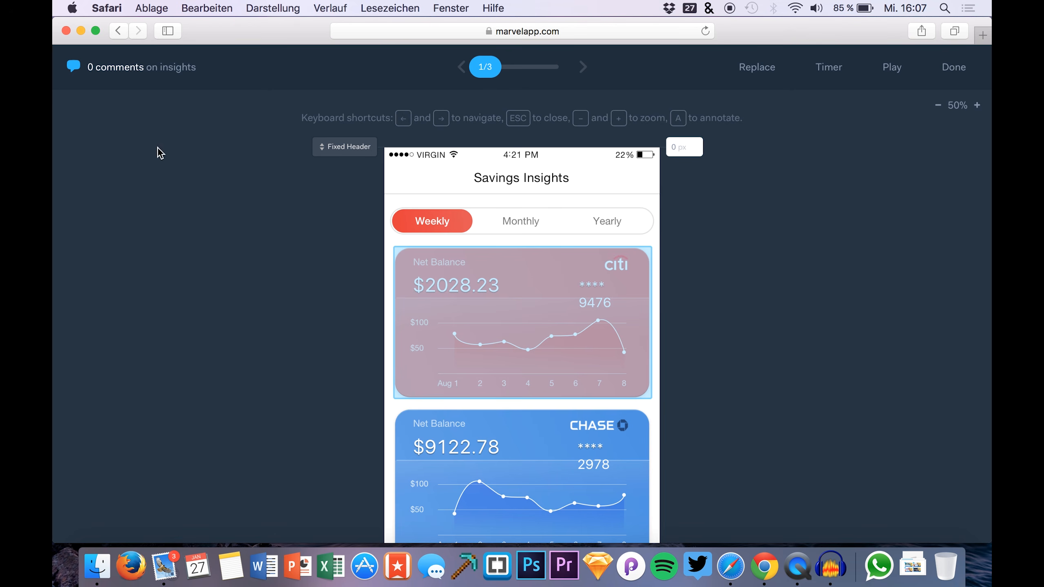
left_click_drag(451, 302, 451, 306)
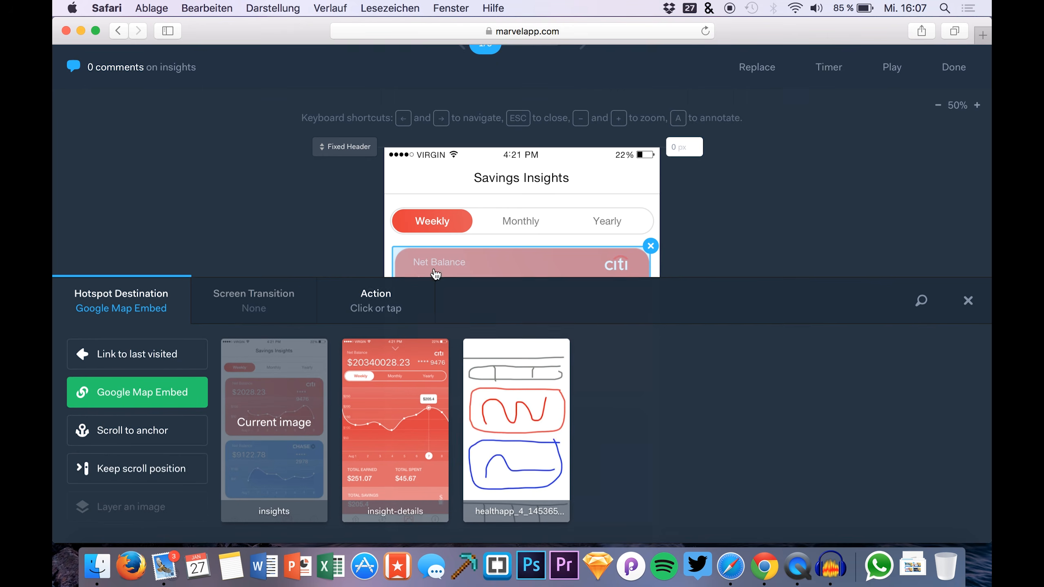
left_click(969, 299)
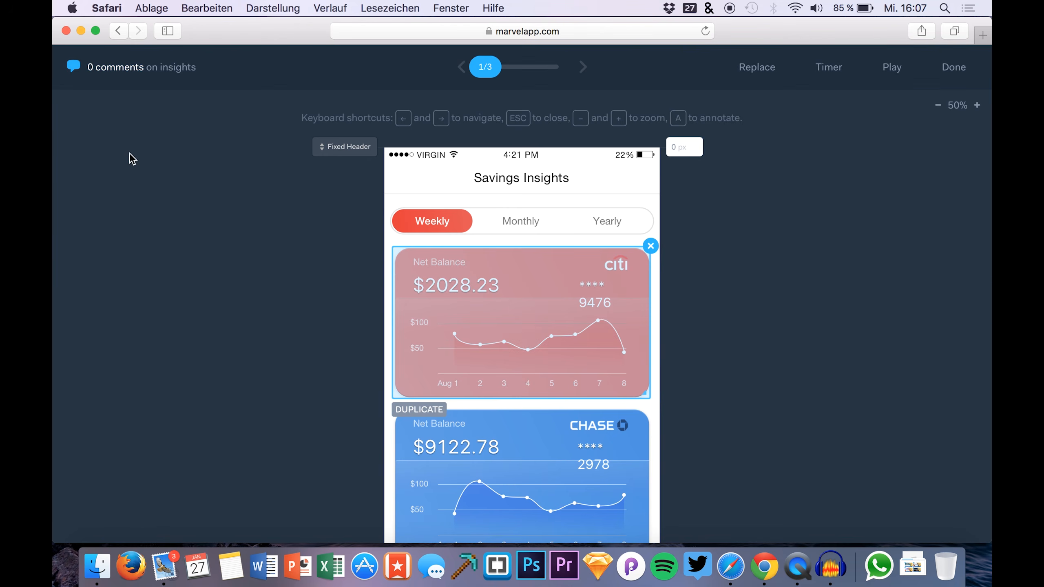
left_click(104, 72)
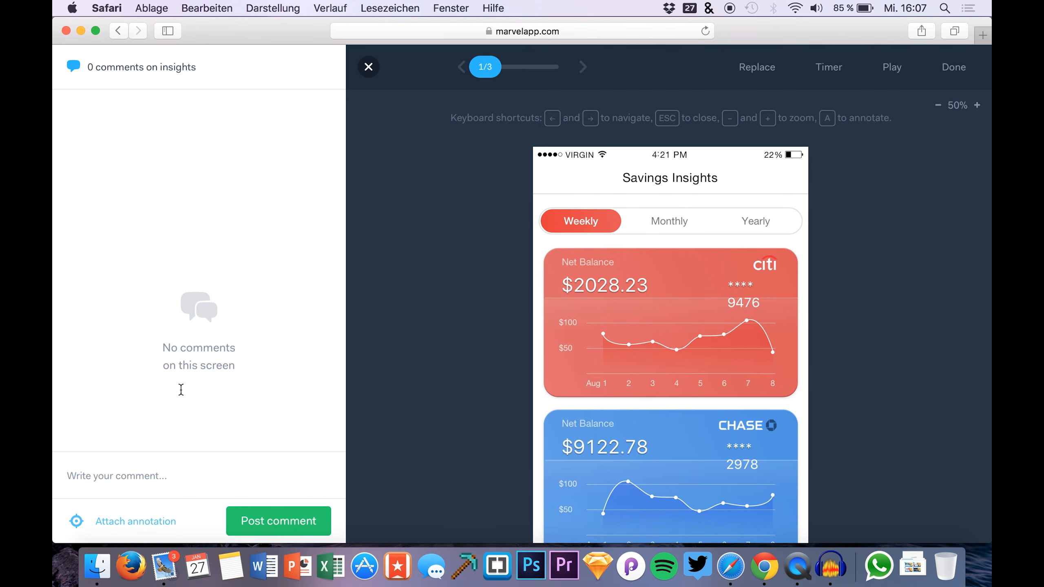
Post the comment 'The red is too bright.' and confirm it in the owner's window
left_click(105, 472)
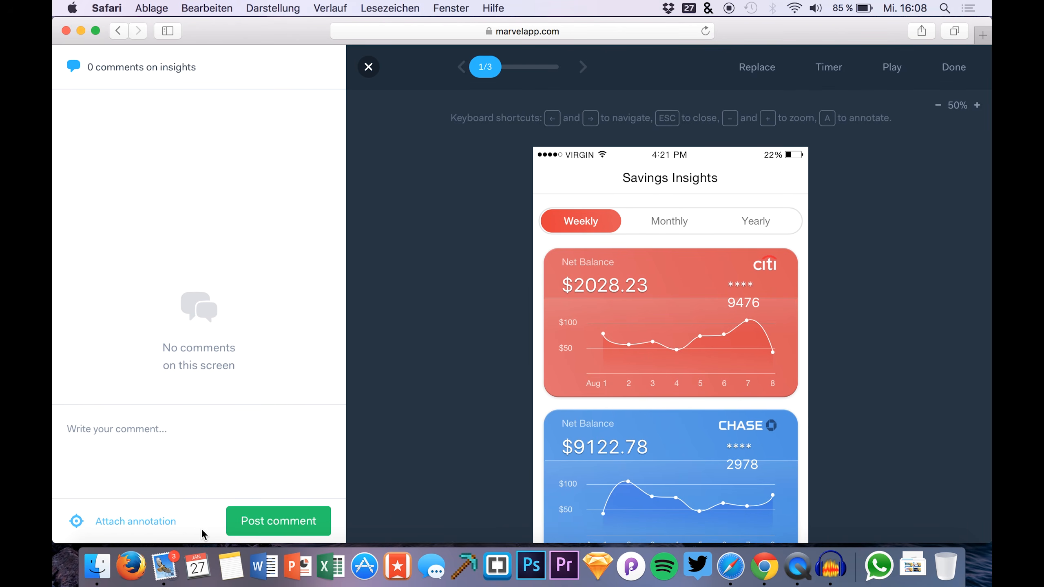
type("The red is too bright.")
left_click(279, 526)
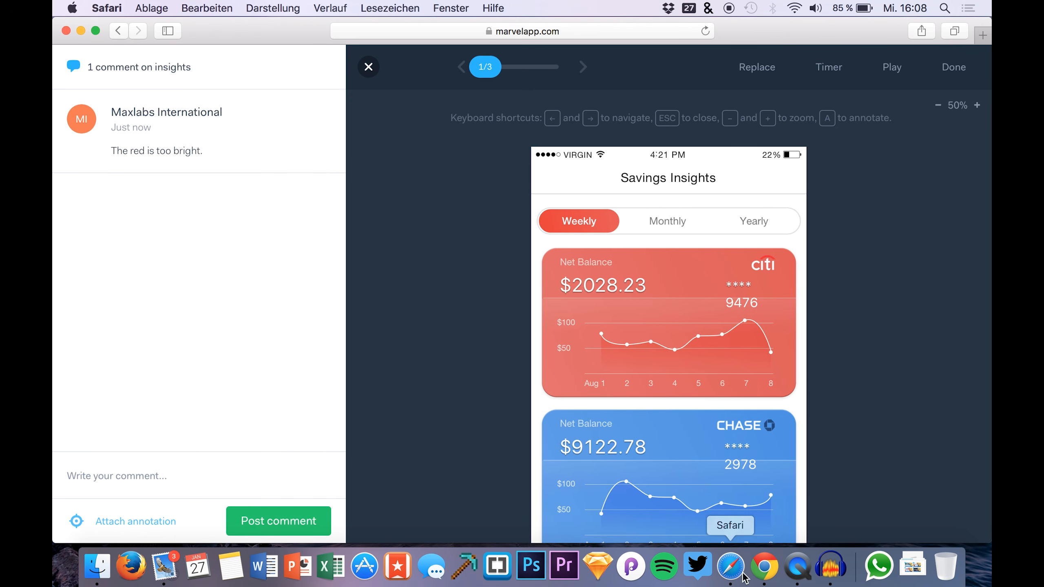
left_click(764, 567)
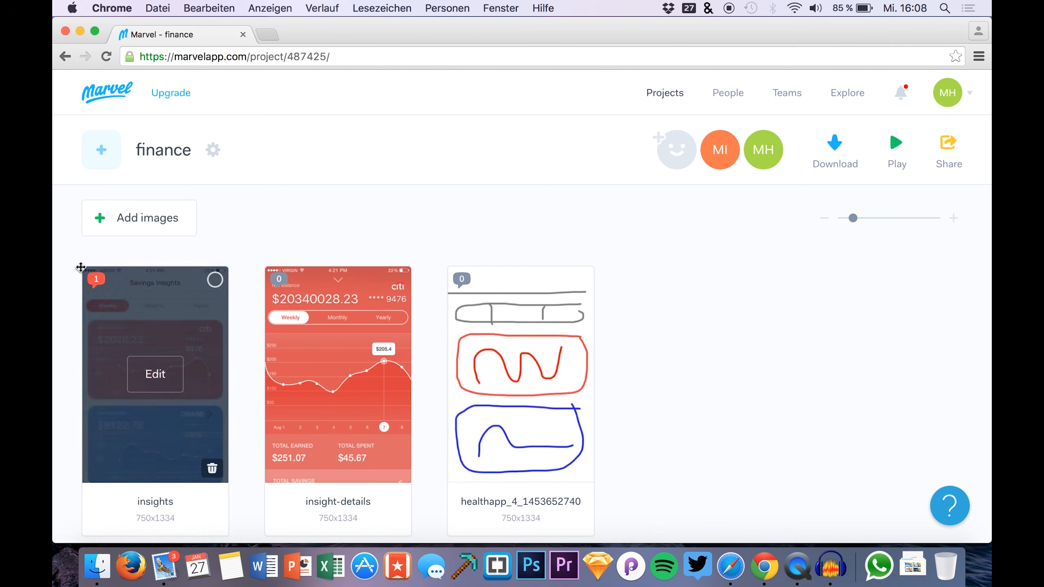
left_click(98, 283)
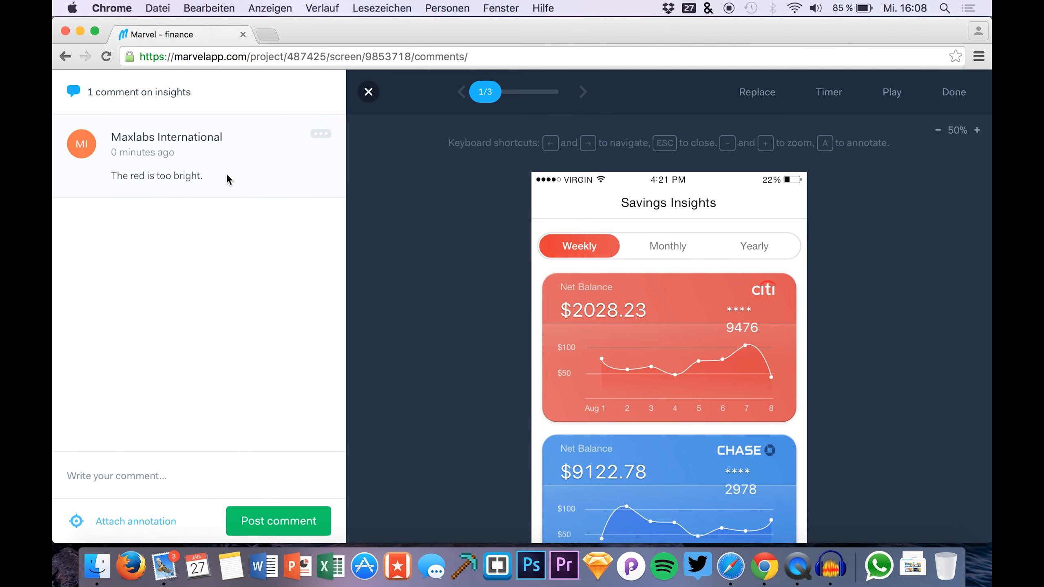
left_click(730, 571)
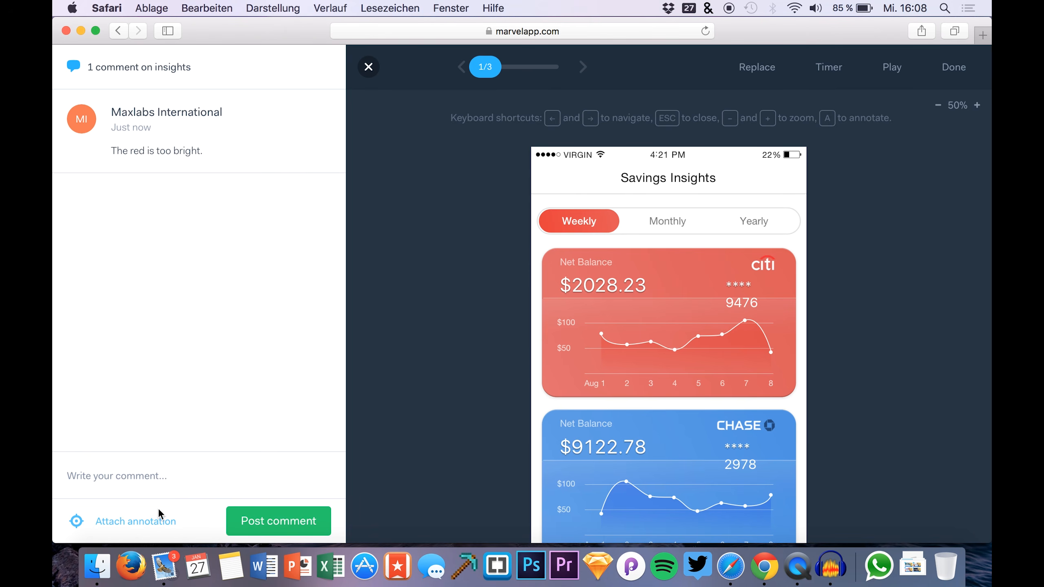
Post 'It's too dark.' as an annotation pinned to the Weekly tab, then check as the owner
left_click(140, 522)
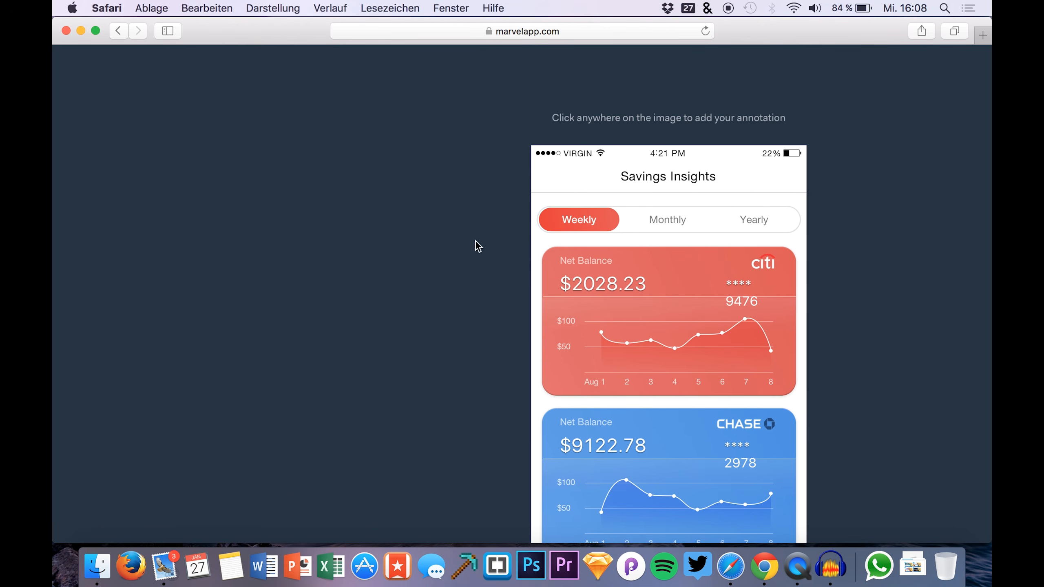
left_click(590, 223)
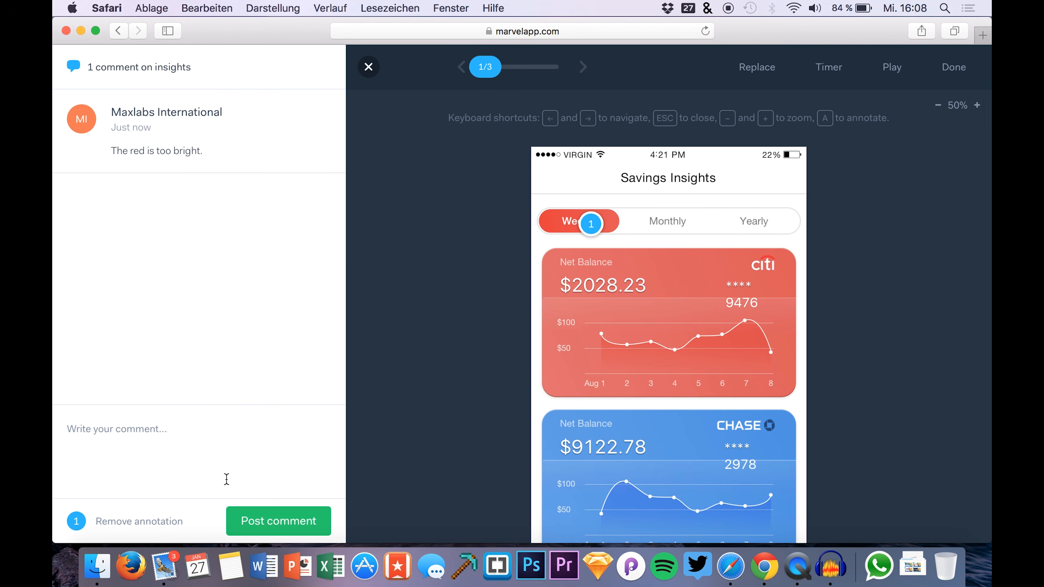
type("It's too dark.")
left_click(270, 522)
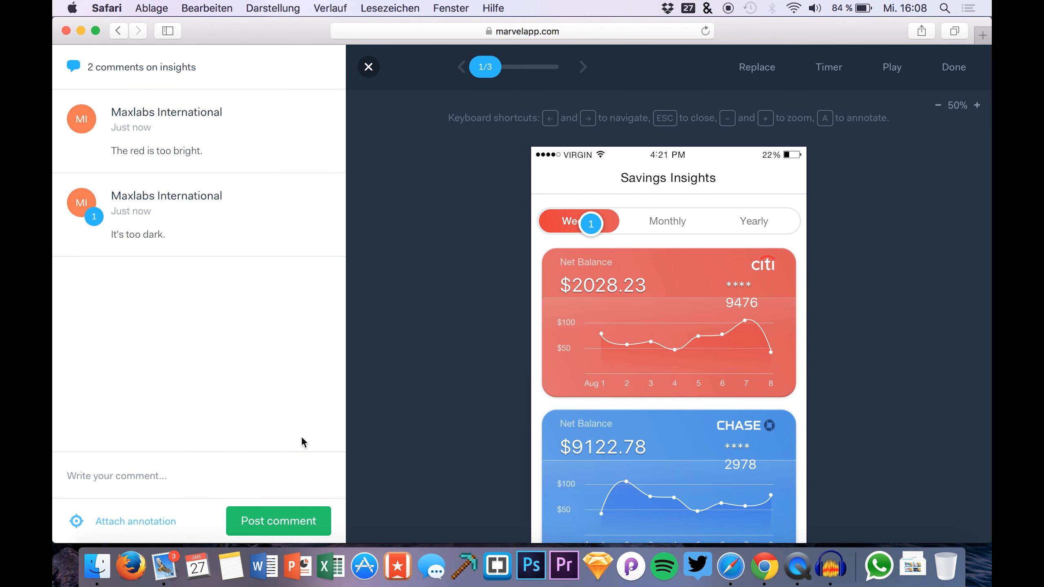
left_click(759, 566)
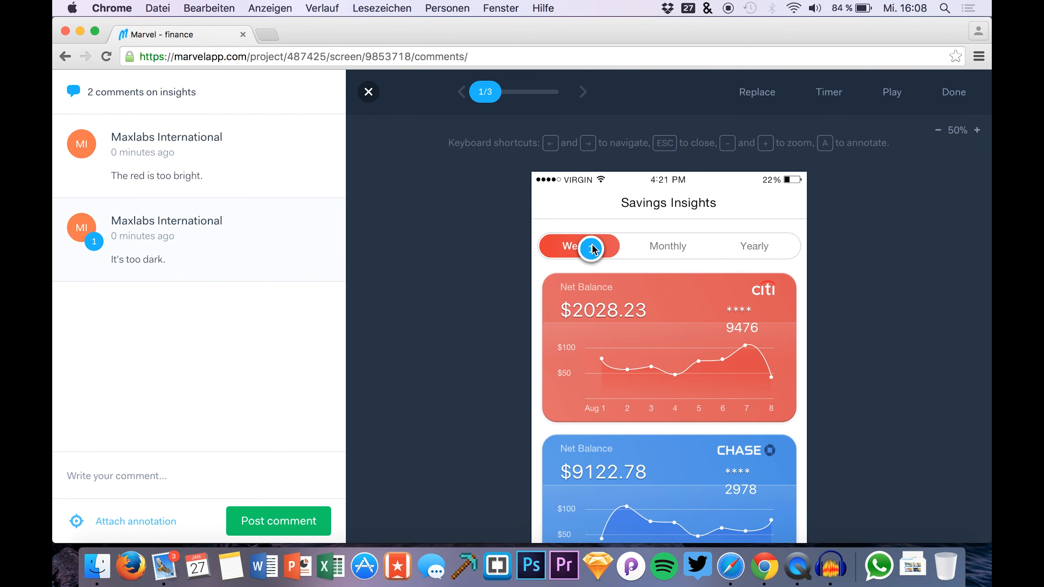
Close the comments panel and choose Done to return to the finance project page
left_click(368, 92)
left_click(953, 92)
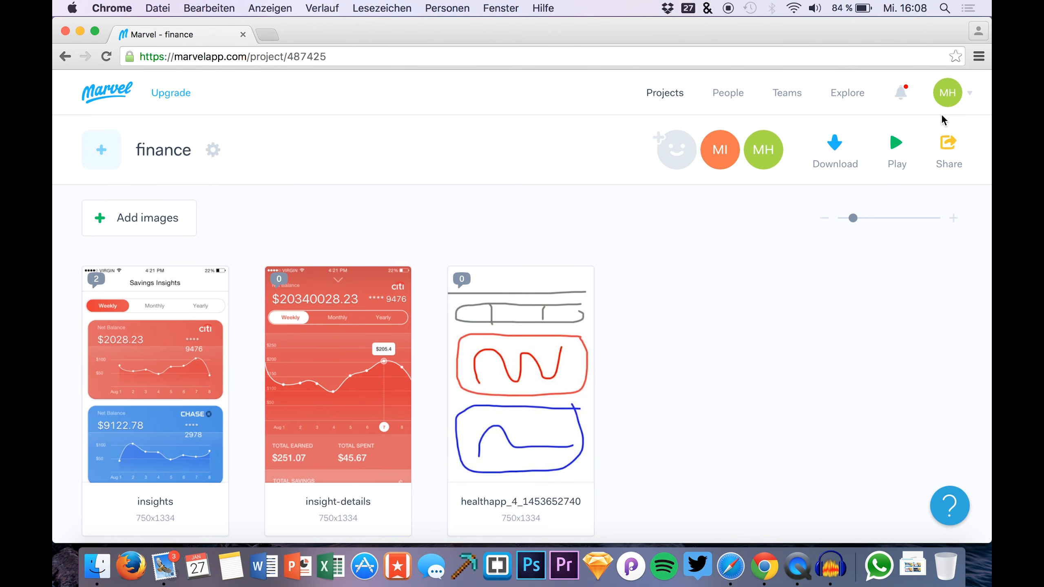